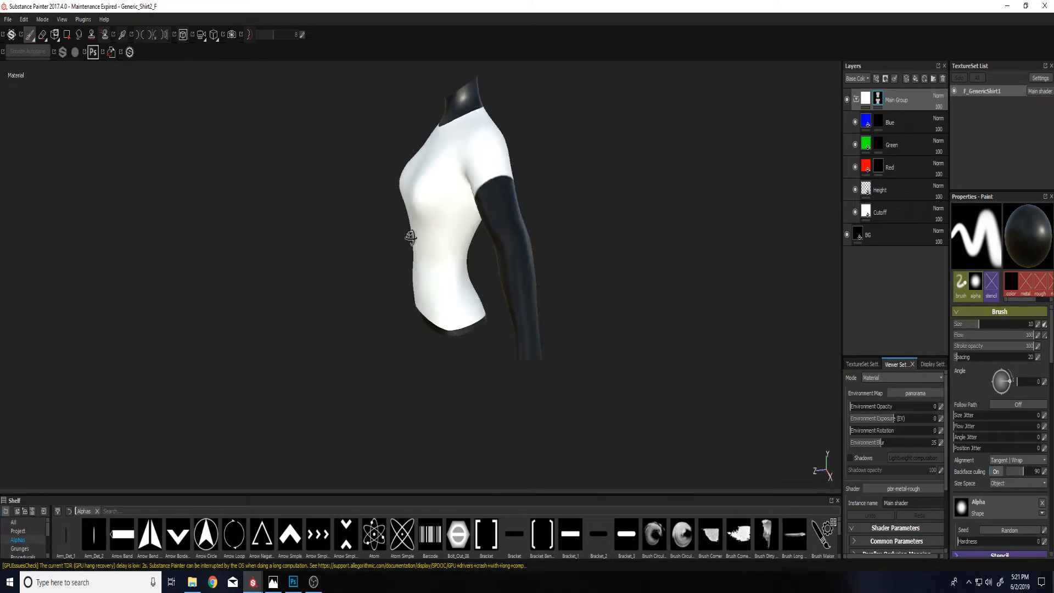
- Examine the Generic_Shirt2_F shirt from the side, back and front, and close that project
{"action": "left_click_drag", "start_coordinate": [631, 203], "coordinate": [373, 178], "text": "alt"}
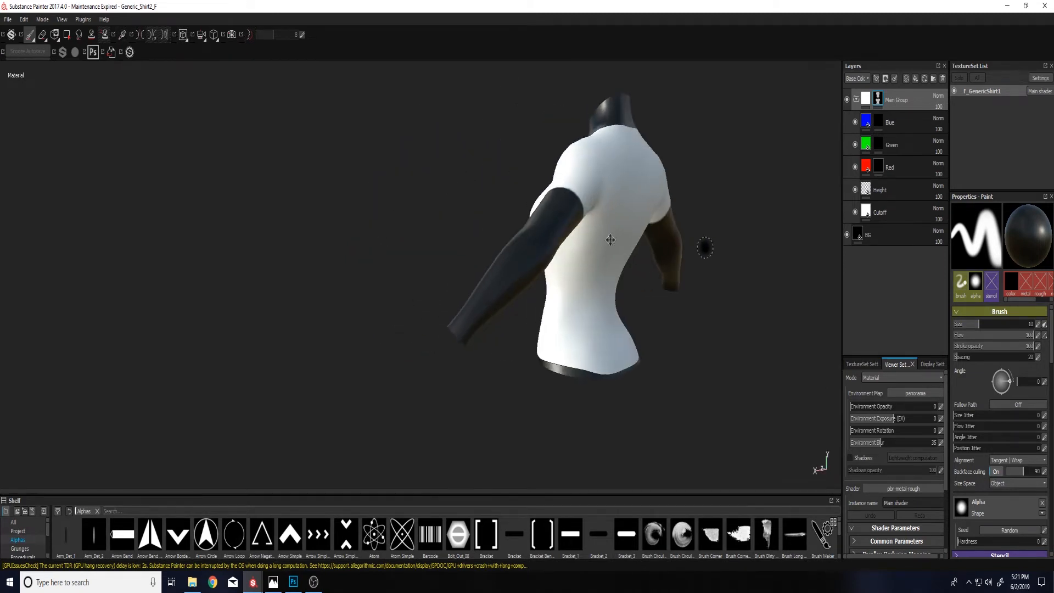
{"action": "mouse_move", "coordinate": [609, 235]}
{"action": "left_mouse_down", "text": "alt"}
{"action": "mouse_move", "coordinate": [478, 244]}
{"action": "mouse_move", "coordinate": [640, 242]}
{"action": "mouse_move", "coordinate": [367, 245]}
{"action": "left_mouse_up", "text": "alt"}
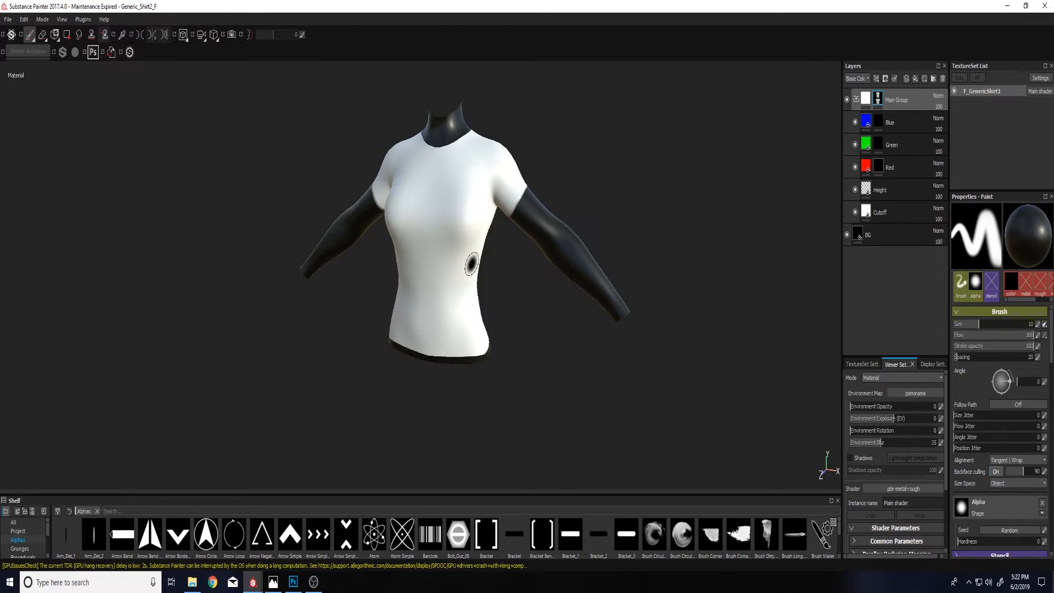
{"action": "left_click_drag", "start_coordinate": [557, 242], "coordinate": [458, 278], "text": "alt"}
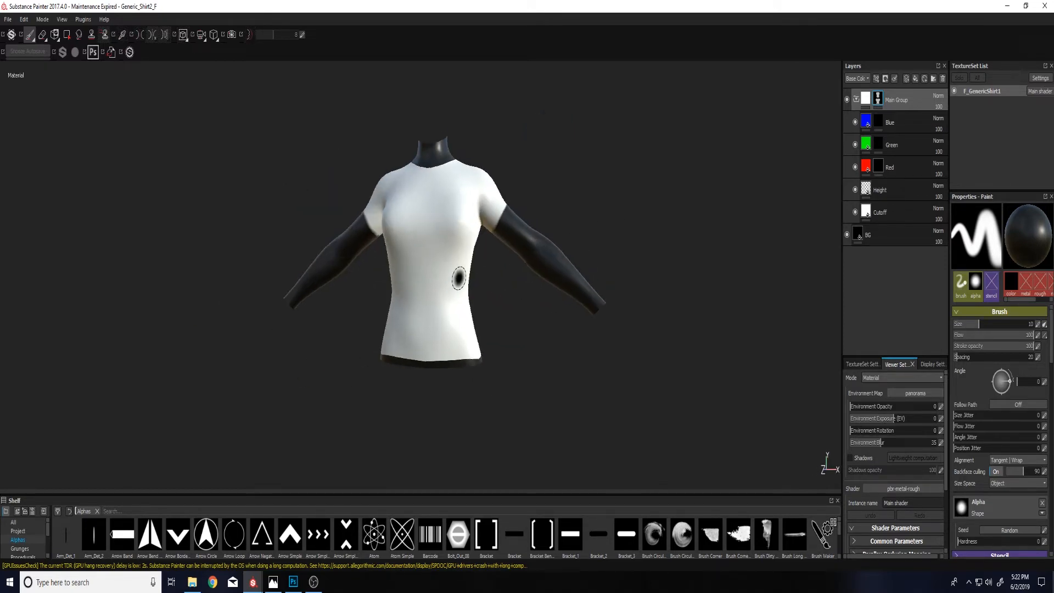
{"action": "left_click", "coordinate": [1044, 6]}
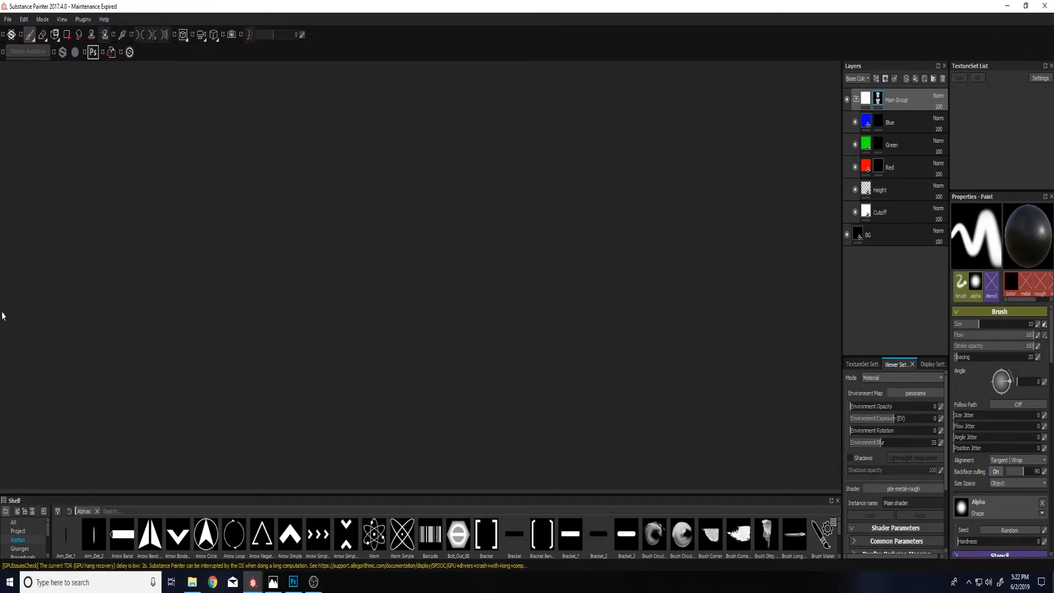
- Maximize the Generic_Shirt_tee_F project window and shrink the shelf to enlarge the 3D viewport
{"action": "left_click_drag", "start_coordinate": [0, 57], "coordinate": [460, 75]}
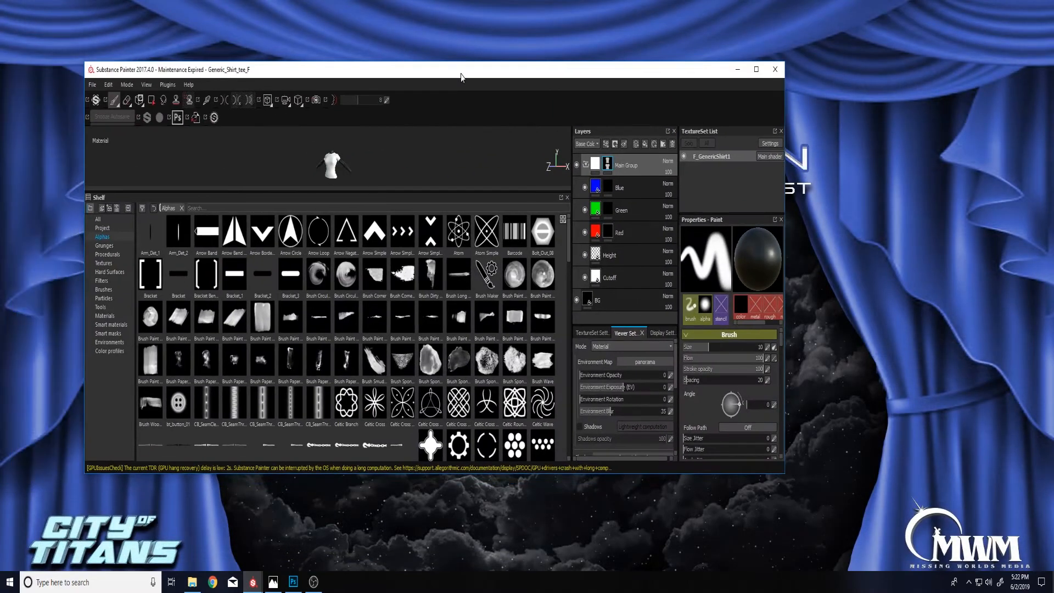
{"action": "double_click", "coordinate": [437, 69]}
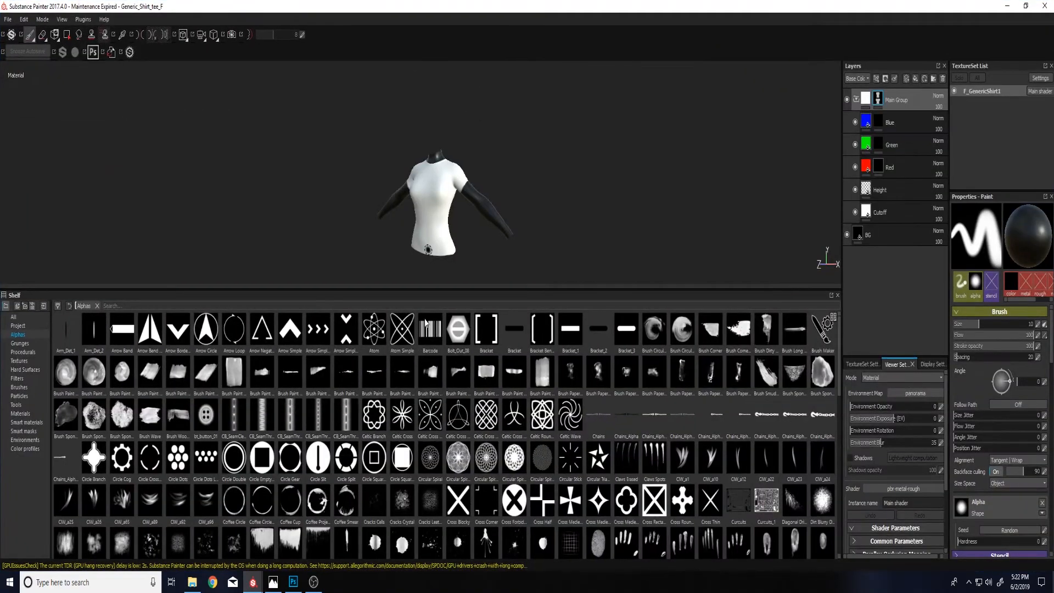
{"action": "left_click_drag", "start_coordinate": [428, 309], "coordinate": [430, 480]}
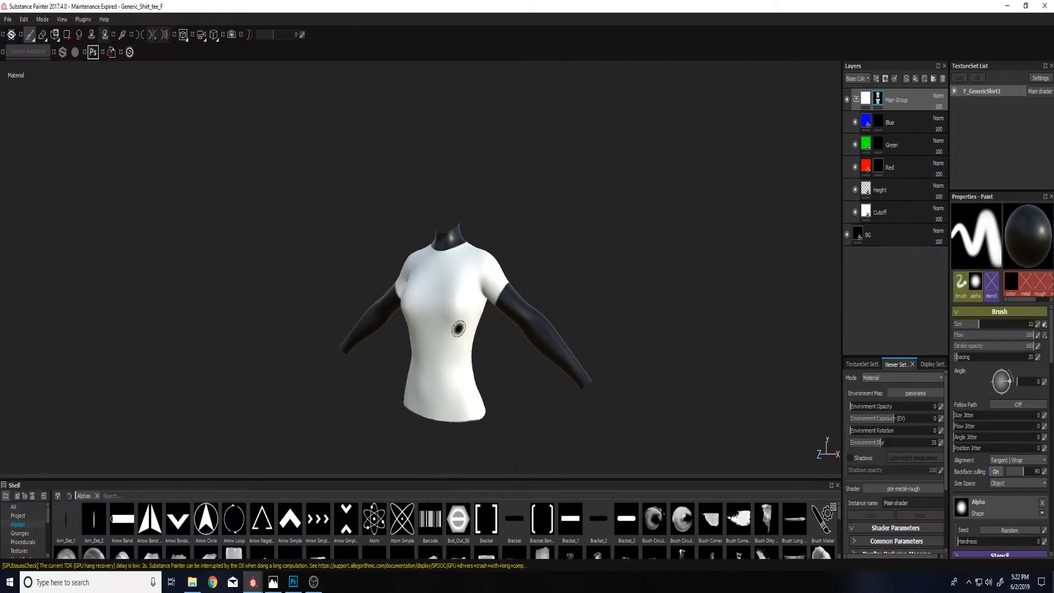
- Examine the tee from the front, sides and back, and close its project
{"action": "left_click_drag", "start_coordinate": [455, 242], "coordinate": [454, 303], "text": "alt"}
{"action": "mouse_move", "coordinate": [516, 259]}
{"action": "left_mouse_down", "text": "alt"}
{"action": "mouse_move", "coordinate": [464, 261]}
{"action": "mouse_move", "coordinate": [282, 217]}
{"action": "left_mouse_up", "text": "alt"}
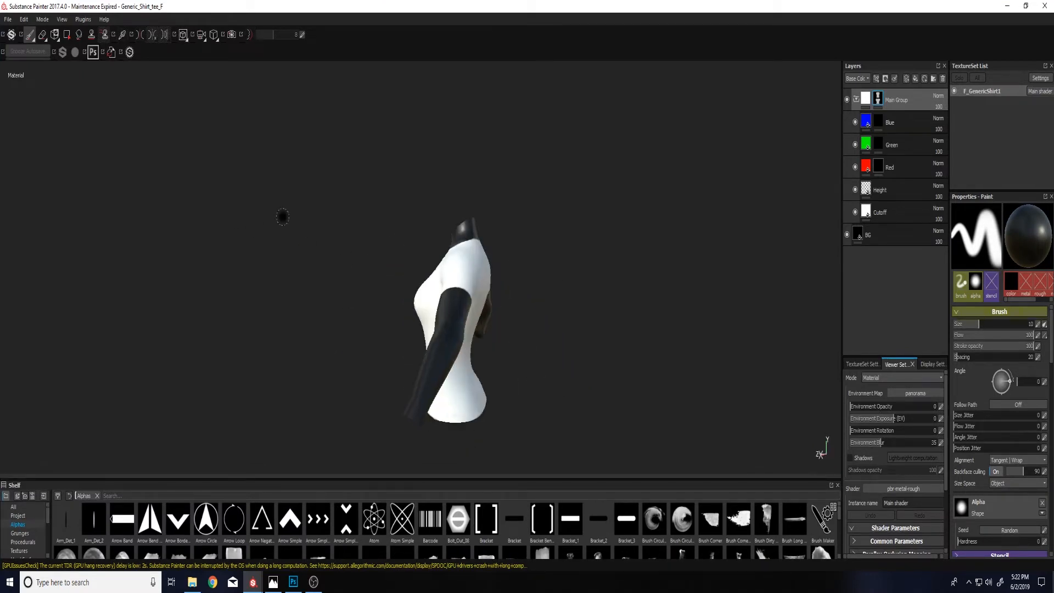
{"action": "left_click_drag", "start_coordinate": [527, 291], "coordinate": [398, 294], "text": "alt"}
{"action": "mouse_move", "coordinate": [467, 295]}
{"action": "left_mouse_down", "text": "alt"}
{"action": "mouse_move", "coordinate": [407, 293]}
{"action": "mouse_move", "coordinate": [558, 298]}
{"action": "mouse_move", "coordinate": [543, 343]}
{"action": "mouse_move", "coordinate": [602, 336]}
{"action": "mouse_move", "coordinate": [407, 300]}
{"action": "mouse_move", "coordinate": [448, 305]}
{"action": "left_mouse_up", "text": "alt"}
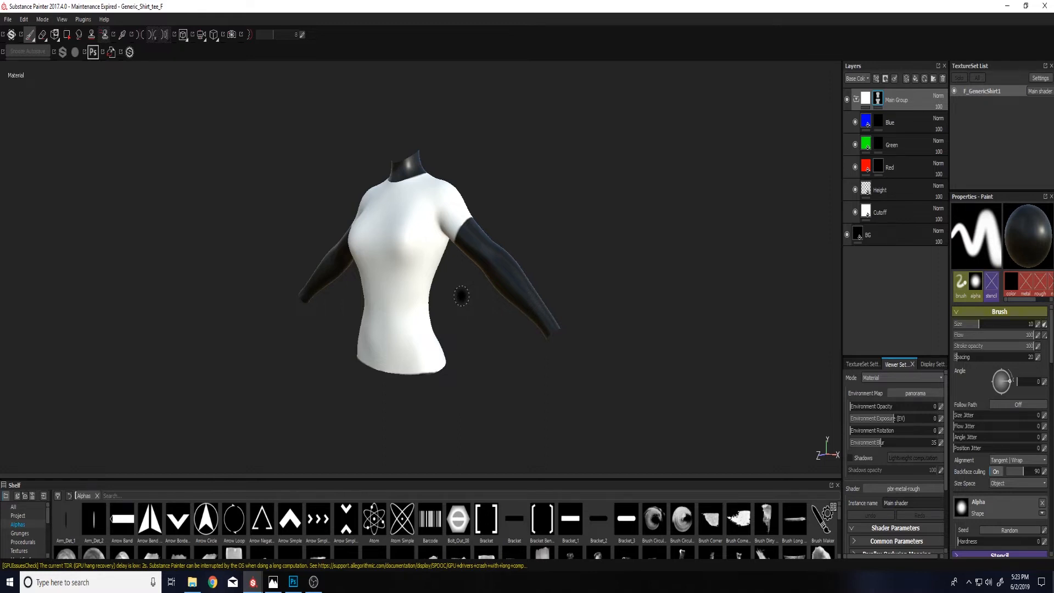
{"action": "left_click_drag", "start_coordinate": [477, 289], "coordinate": [194, 269], "text": "alt"}
{"action": "left_click", "coordinate": [1045, 6]}
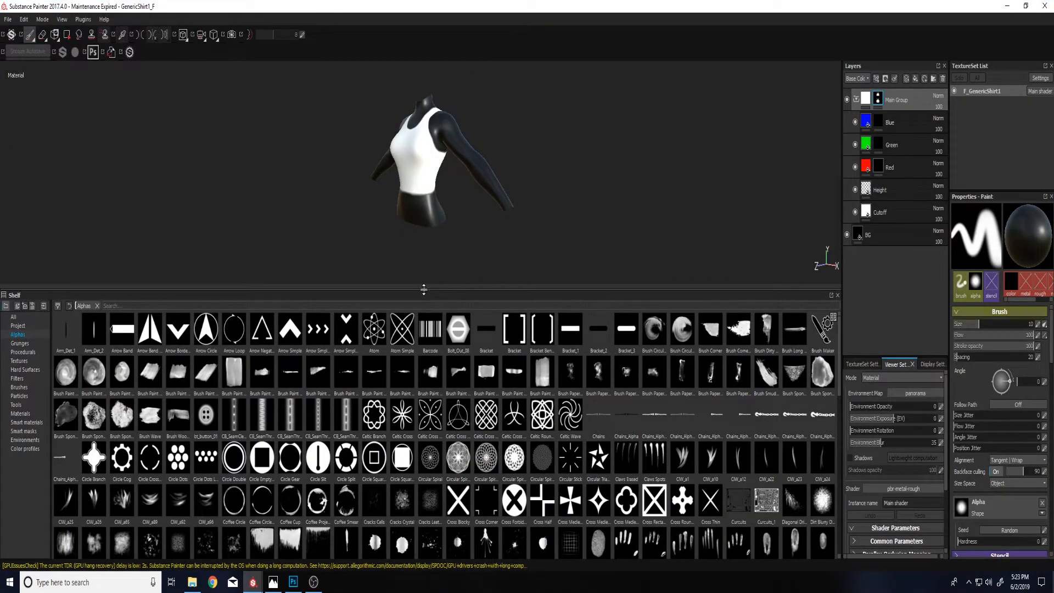
- Enlarge the 3D viewport of GenericShirt1_F and examine the tank top from several angles
{"action": "left_click_drag", "start_coordinate": [424, 290], "coordinate": [424, 490]}
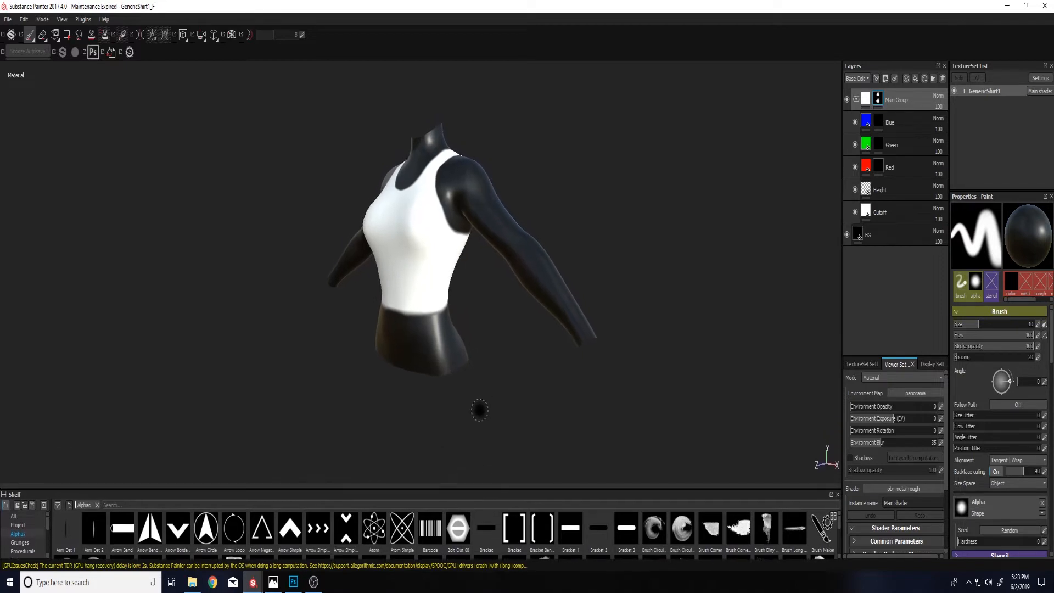
{"action": "left_click_drag", "start_coordinate": [548, 353], "coordinate": [383, 346], "text": "alt"}
{"action": "left_click_drag", "start_coordinate": [541, 329], "coordinate": [466, 322], "text": "alt"}
{"action": "mouse_move", "coordinate": [537, 307]}
{"action": "left_mouse_down", "text": "alt"}
{"action": "mouse_move", "coordinate": [328, 317]}
{"action": "mouse_move", "coordinate": [513, 307]}
{"action": "left_mouse_up", "text": "alt"}
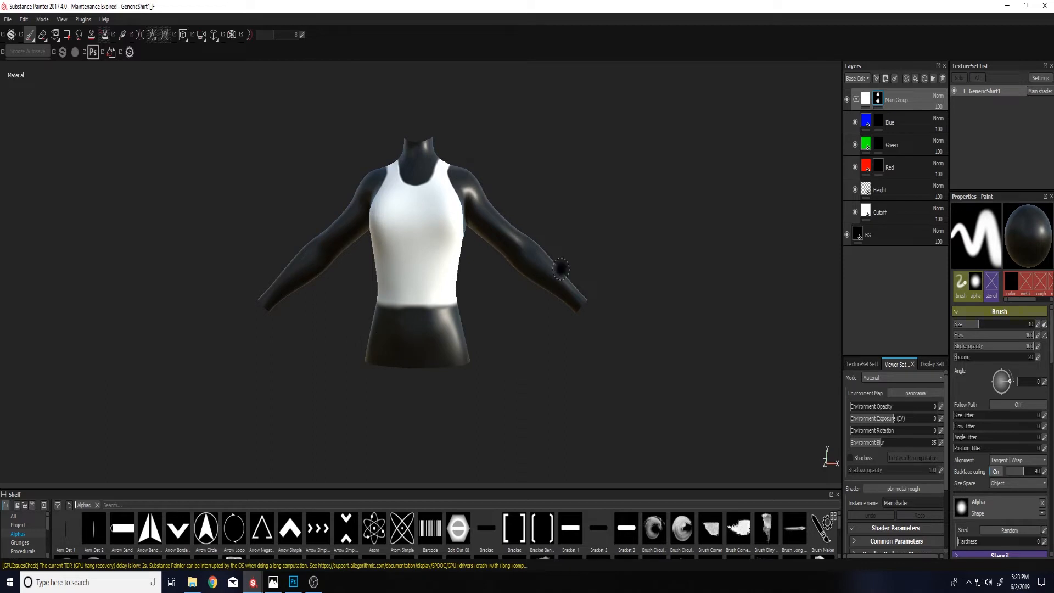
{"action": "mouse_move", "coordinate": [486, 258]}
{"action": "left_mouse_down", "text": "alt"}
{"action": "mouse_move", "coordinate": [473, 278]}
{"action": "mouse_move", "coordinate": [419, 282]}
{"action": "left_mouse_up", "text": "alt"}
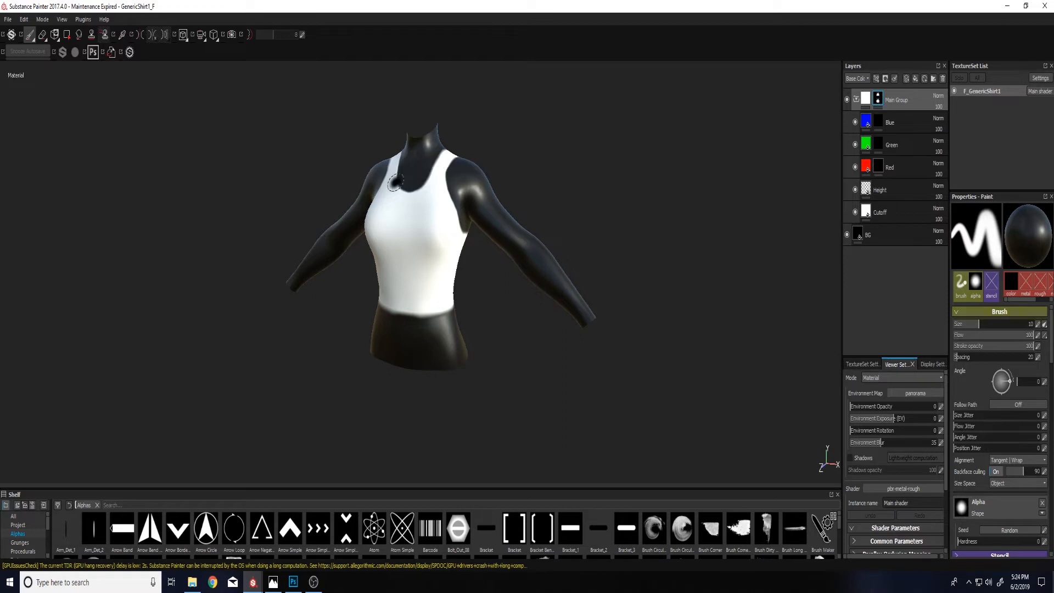
- Select the Green layer's mask, choose the Default Hard brush for painting and check its settings
{"action": "left_click", "coordinate": [878, 144]}
{"action": "left_click", "coordinate": [32, 34]}
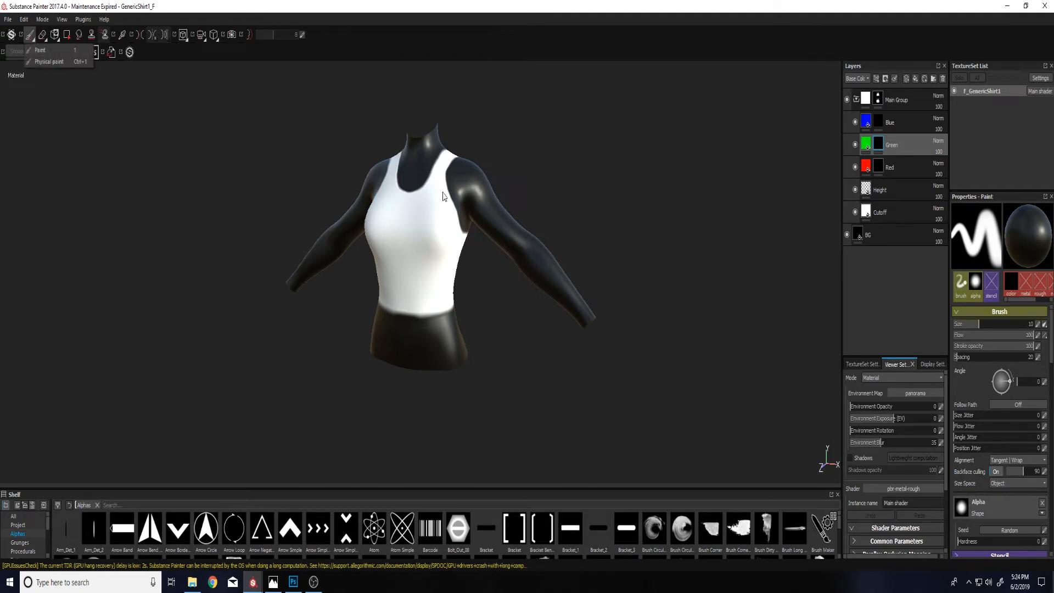
{"action": "left_click", "coordinate": [880, 146]}
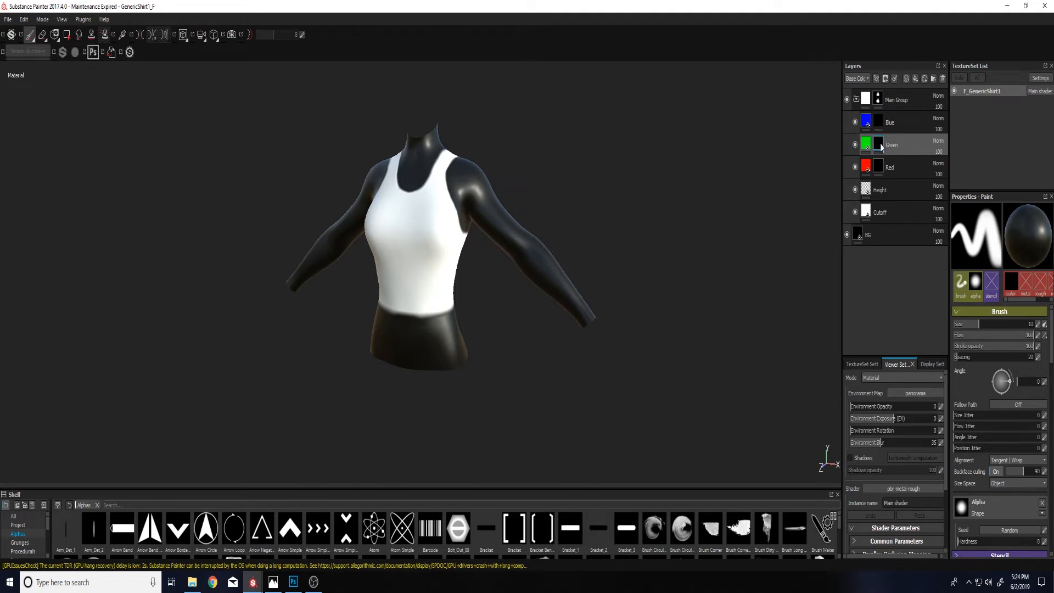
{"action": "scroll", "coordinate": [20, 535], "scroll_direction": "down", "scroll_amount": 2}
{"action": "left_click", "coordinate": [20, 534]}
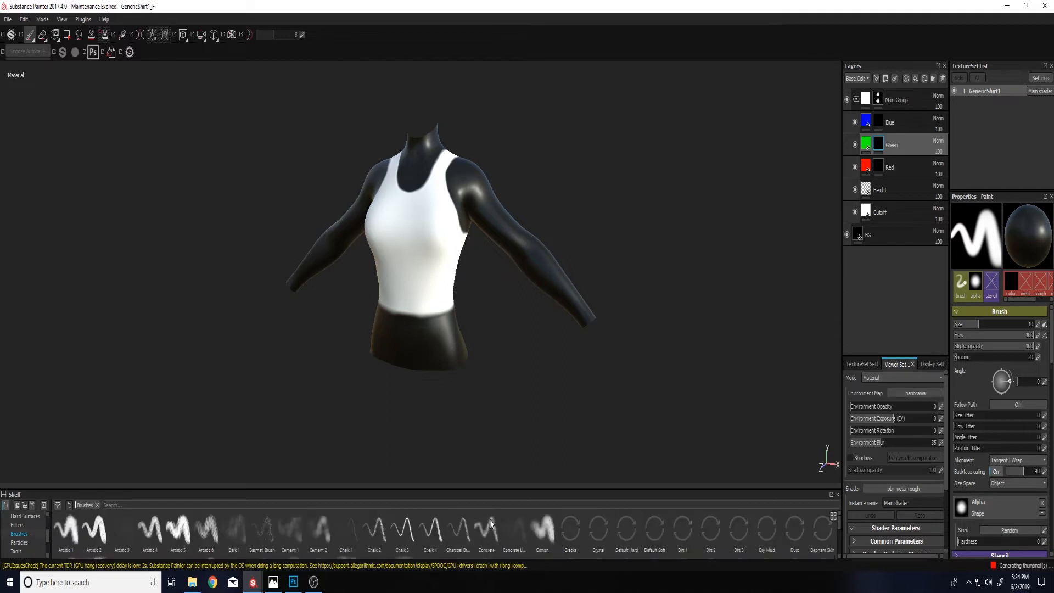
{"action": "left_click", "coordinate": [627, 530]}
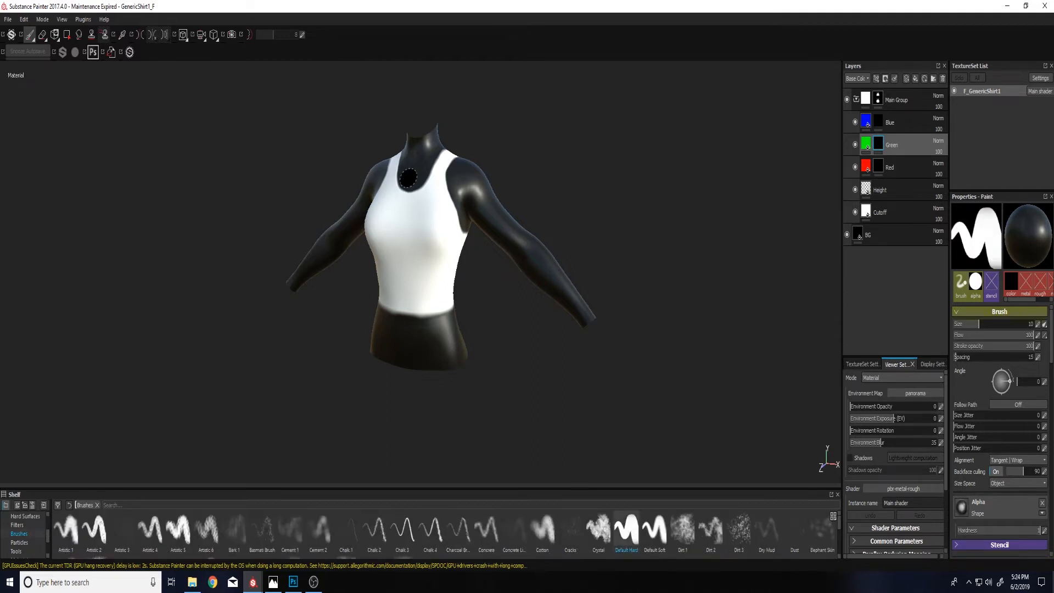
{"action": "left_click", "coordinate": [415, 253]}
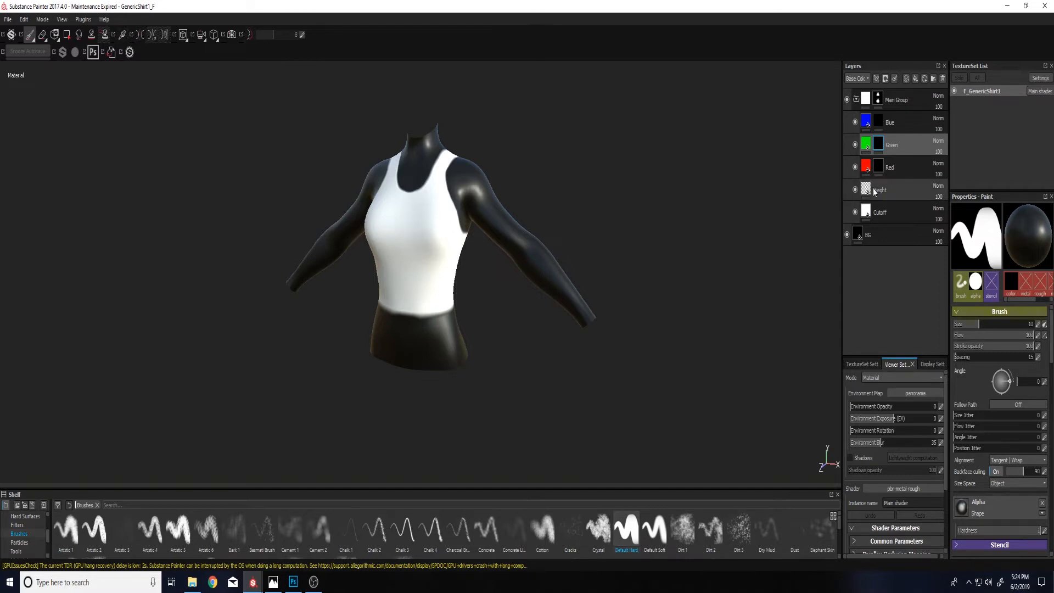
{"action": "scroll", "coordinate": [1010, 394], "scroll_direction": "down", "scroll_amount": 3}
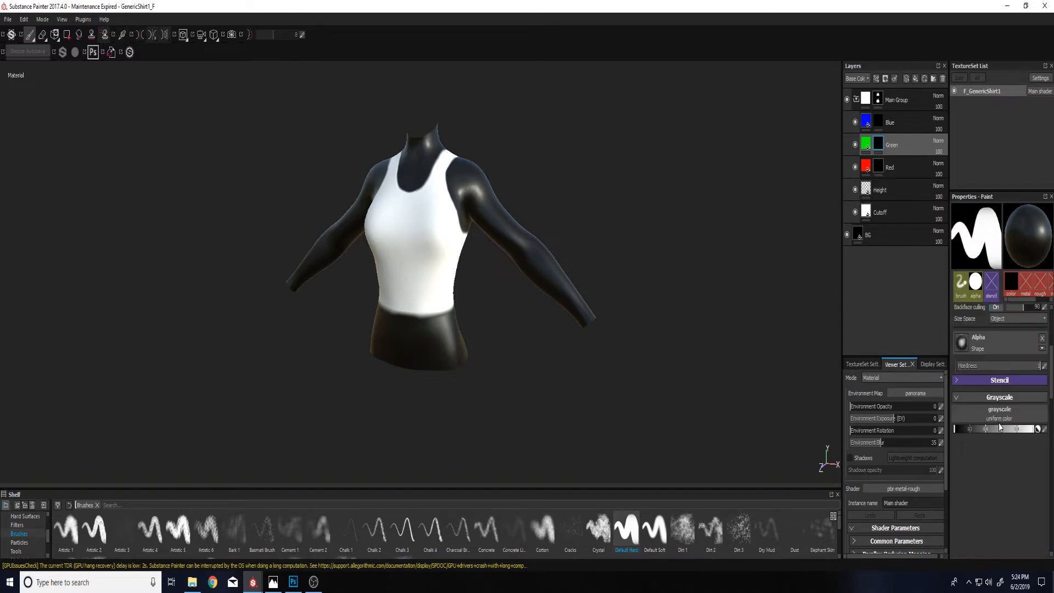
{"action": "scroll", "coordinate": [999, 427], "scroll_direction": "up", "scroll_amount": 3}
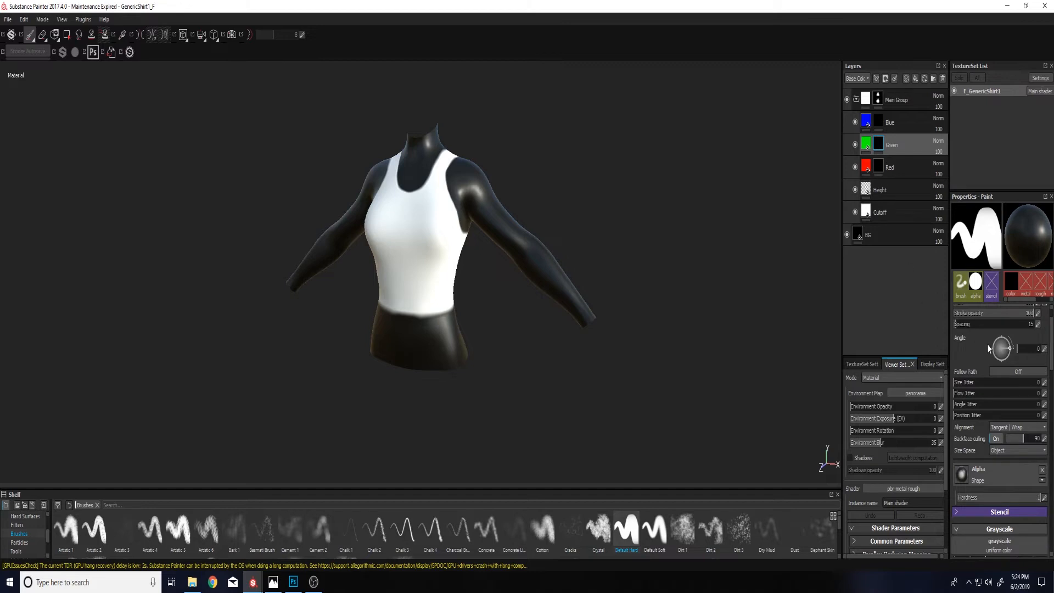
{"action": "scroll", "coordinate": [989, 338], "scroll_direction": "up", "scroll_amount": 1}
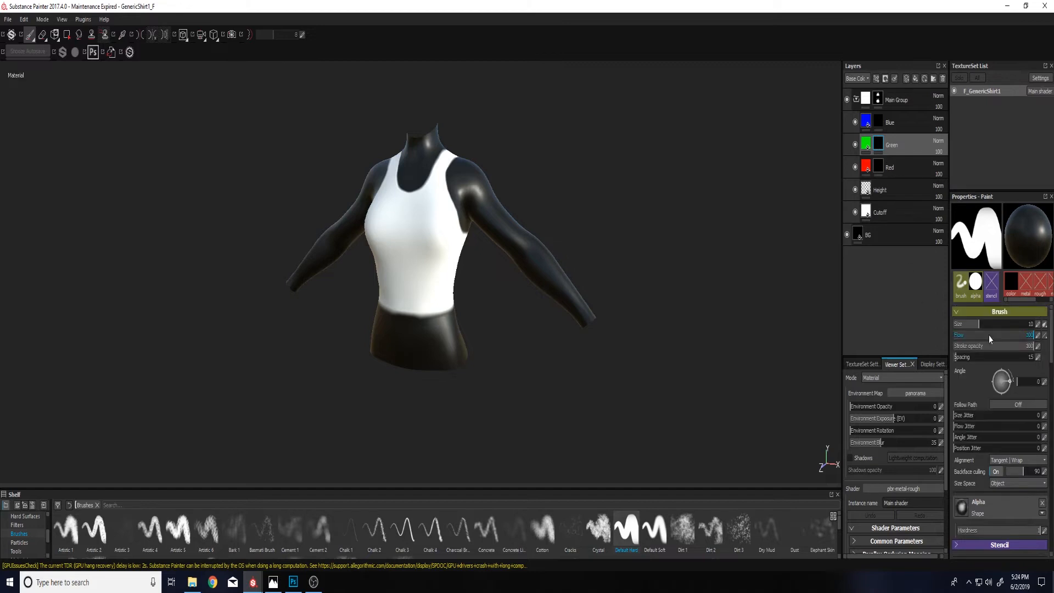
- Paint a vertical stripe in white on the Red layer's mask, from the neckline down the middle of the tank top
{"action": "left_click", "coordinate": [879, 125]}
{"action": "left_click", "coordinate": [882, 166]}
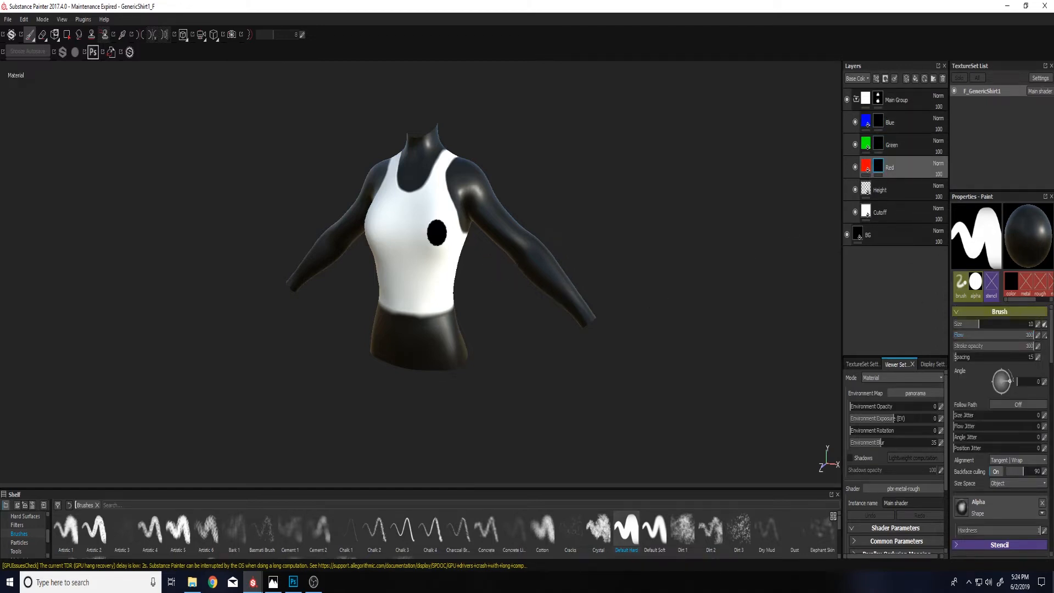
{"action": "key", "text": "x"}
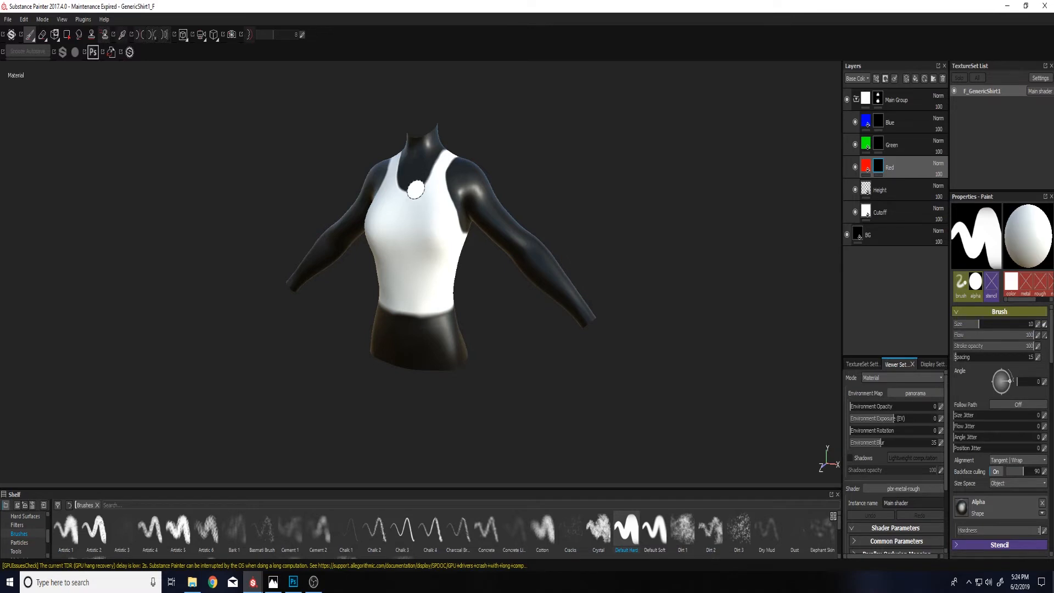
{"action": "left_click_drag", "start_coordinate": [415, 184], "coordinate": [413, 257]}
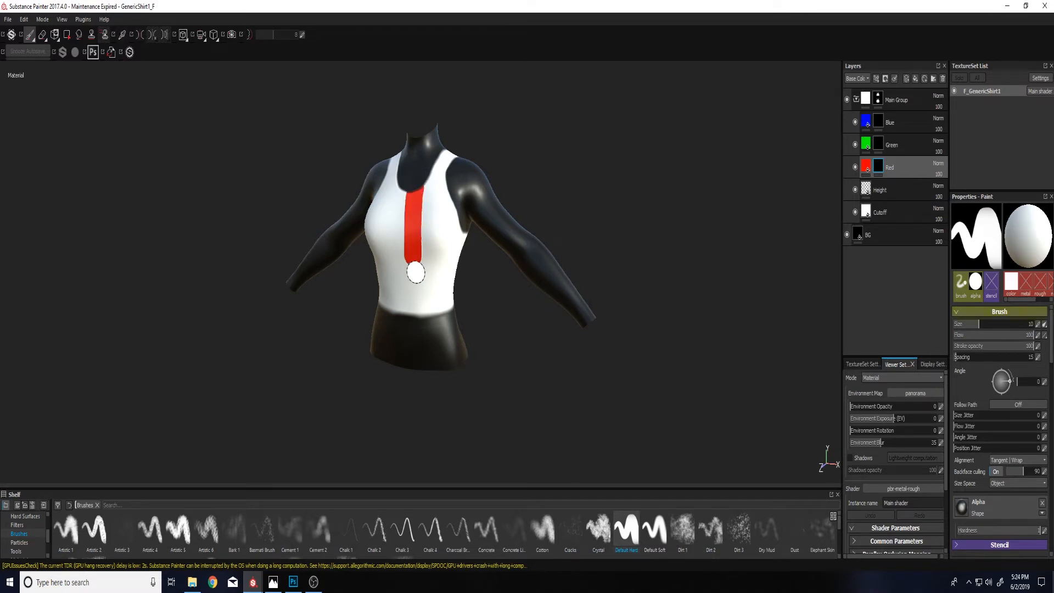
- Paint the Red layer's mask along both sides of the neckline up the straps, and undo the last stroke
{"action": "left_click", "coordinate": [427, 180]}
{"action": "left_click_drag", "start_coordinate": [434, 178], "coordinate": [449, 154]}
{"action": "mouse_move", "coordinate": [413, 196]}
{"action": "left_mouse_down"}
{"action": "mouse_move", "coordinate": [391, 184]}
{"action": "mouse_move", "coordinate": [394, 166]}
{"action": "mouse_move", "coordinate": [409, 161]}
{"action": "left_mouse_up"}
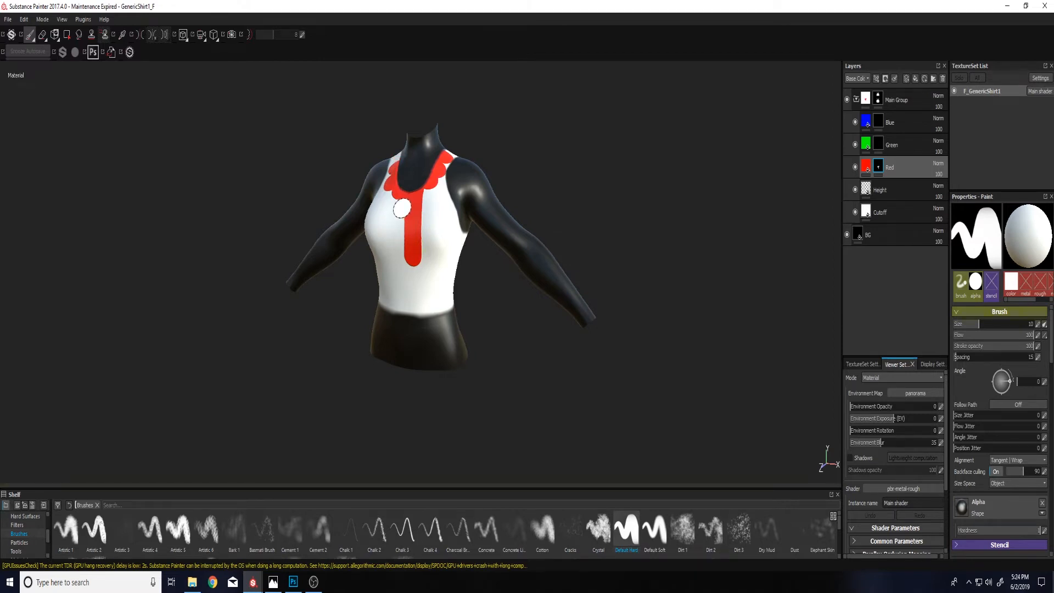
{"action": "key", "text": "ctrl+z"}
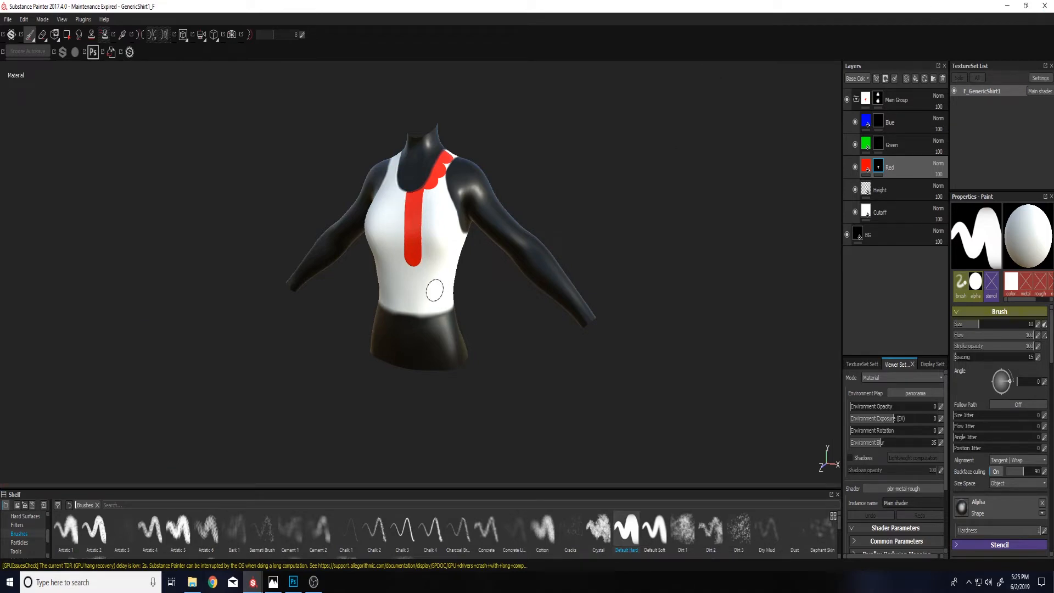
- Close the GenericShirt1_F project, and maximize GenericShirt_Muscle_M with a larger 3D viewport
{"action": "left_click", "coordinate": [1044, 8]}
{"action": "left_click", "coordinate": [504, 307]}
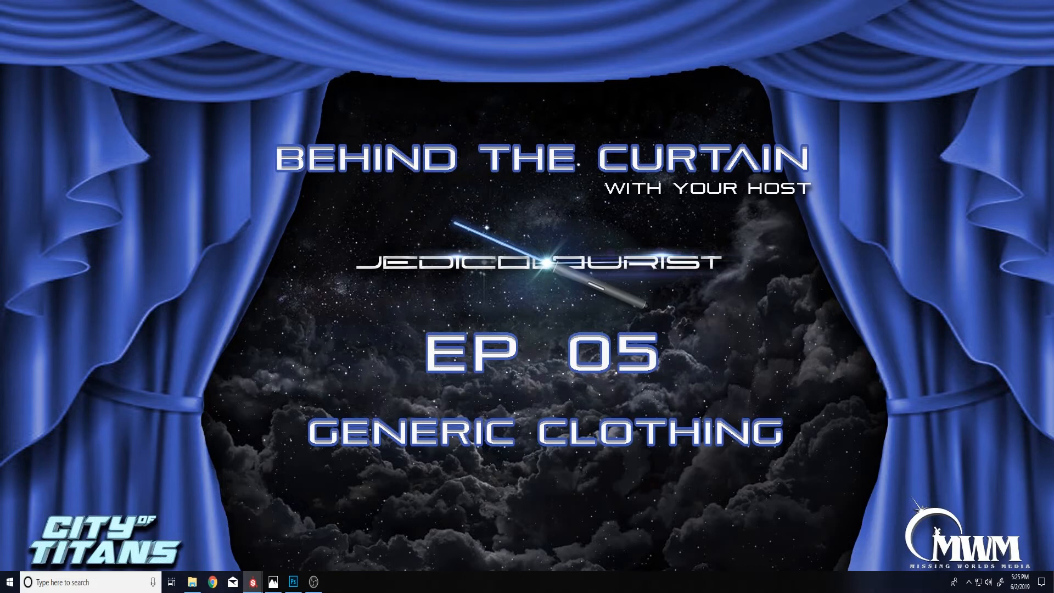
{"action": "mouse_move", "coordinate": [0, 109]}
{"action": "left_mouse_down"}
{"action": "mouse_move", "coordinate": [498, 198]}
{"action": "mouse_move", "coordinate": [551, 91]}
{"action": "mouse_move", "coordinate": [542, 90]}
{"action": "left_mouse_up"}
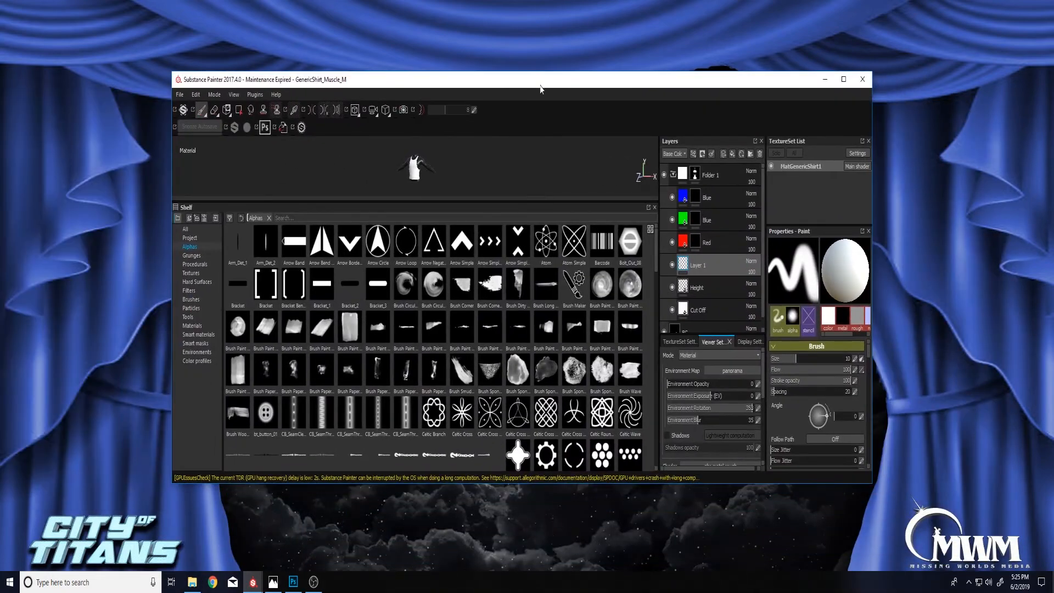
{"action": "double_click", "coordinate": [542, 90]}
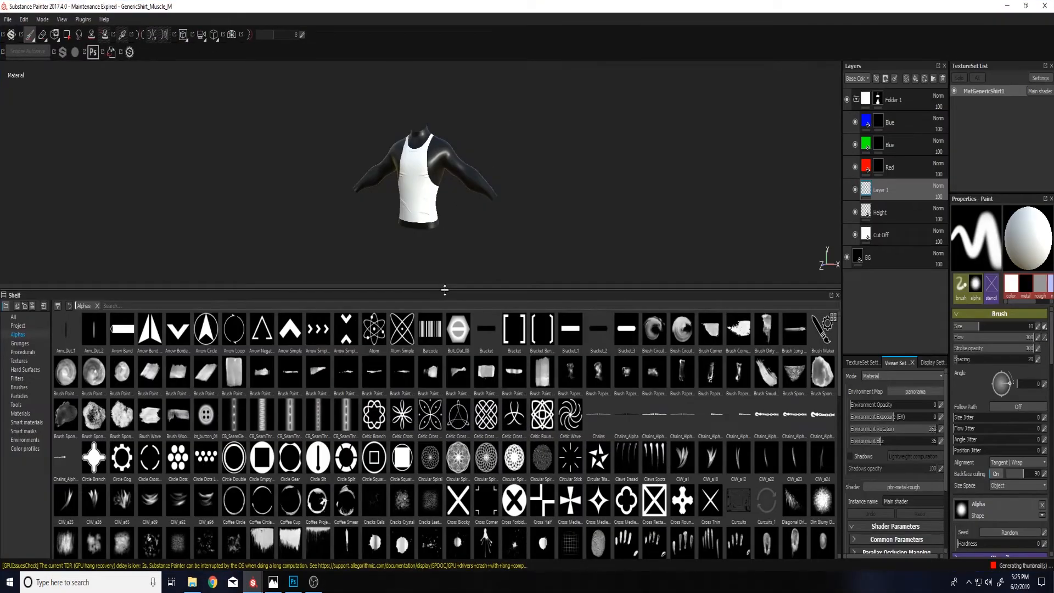
{"action": "left_click_drag", "start_coordinate": [445, 290], "coordinate": [449, 497]}
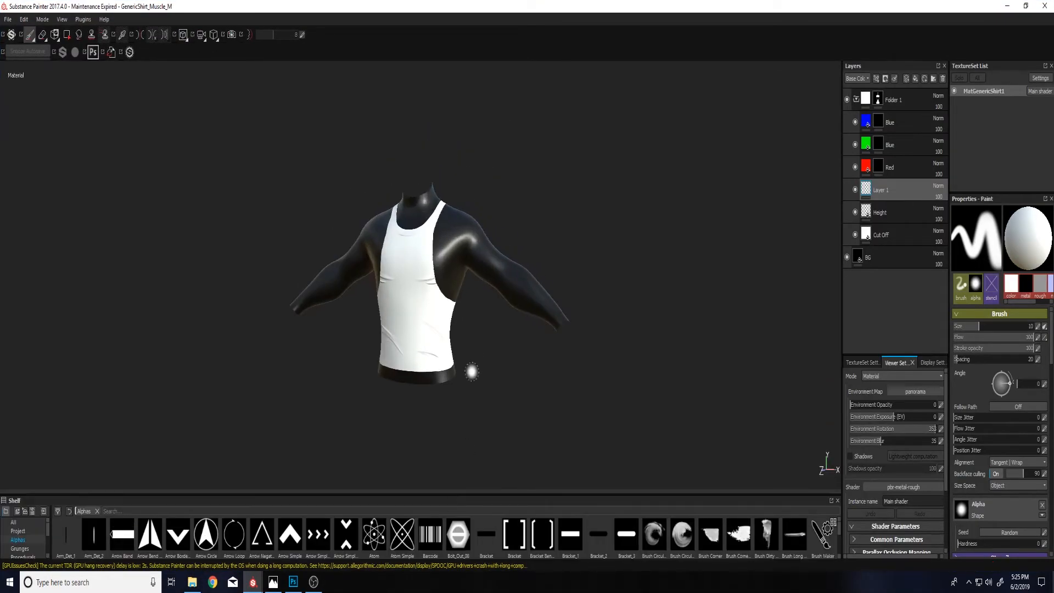
- Examine the male muscle shirt's wrinkles, side seam and racerback from the front, side and back, both close up and from afar
{"action": "scroll", "coordinate": [461, 367], "scroll_direction": "down", "scroll_amount": 2}
{"action": "scroll", "coordinate": [454, 370], "scroll_direction": "up", "scroll_amount": 5}
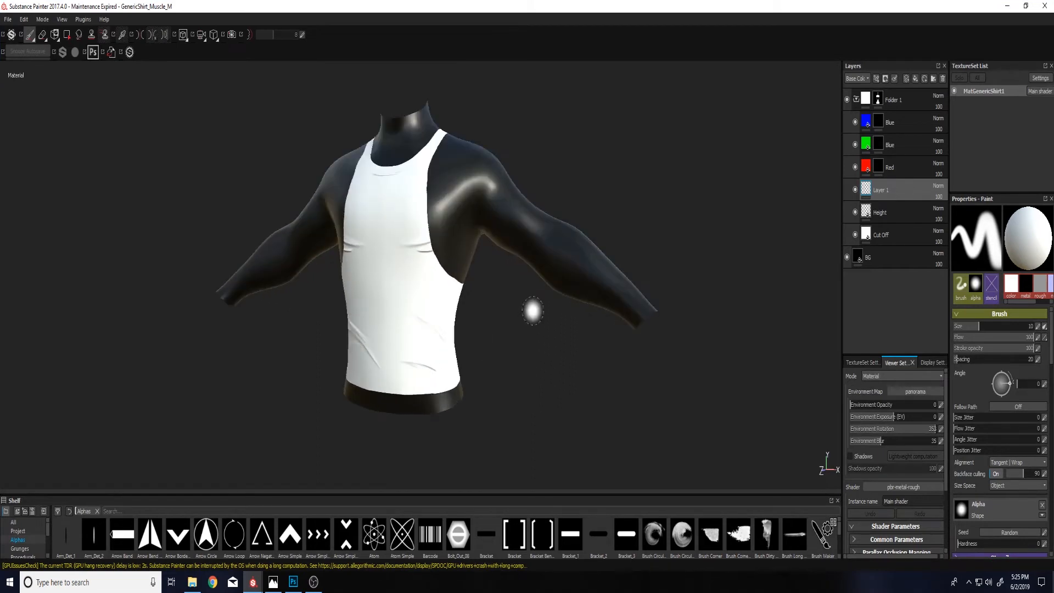
{"action": "mouse_move", "coordinate": [533, 311]}
{"action": "left_mouse_down", "text": "alt"}
{"action": "mouse_move", "coordinate": [617, 306]}
{"action": "mouse_move", "coordinate": [487, 298]}
{"action": "mouse_move", "coordinate": [553, 306]}
{"action": "mouse_move", "coordinate": [652, 247]}
{"action": "mouse_move", "coordinate": [539, 210]}
{"action": "left_mouse_up", "text": "alt"}
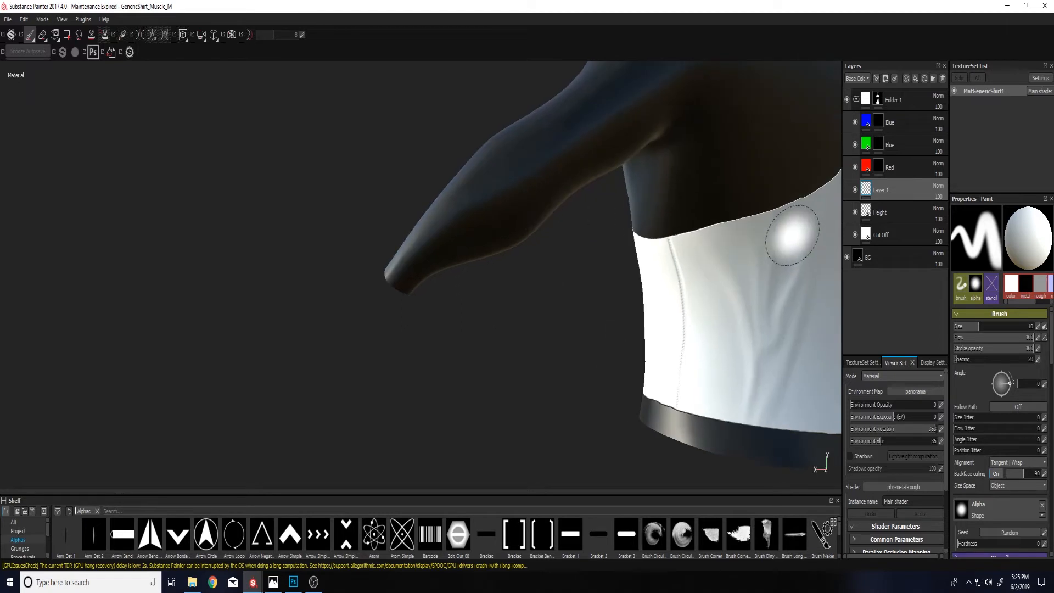
{"action": "left_click_drag", "start_coordinate": [793, 238], "coordinate": [408, 252], "text": "alt"}
{"action": "scroll", "coordinate": [539, 233], "scroll_direction": "down", "scroll_amount": 3}
{"action": "middle_click_drag", "start_coordinate": [408, 253], "coordinate": [401, 243], "text": "alt"}
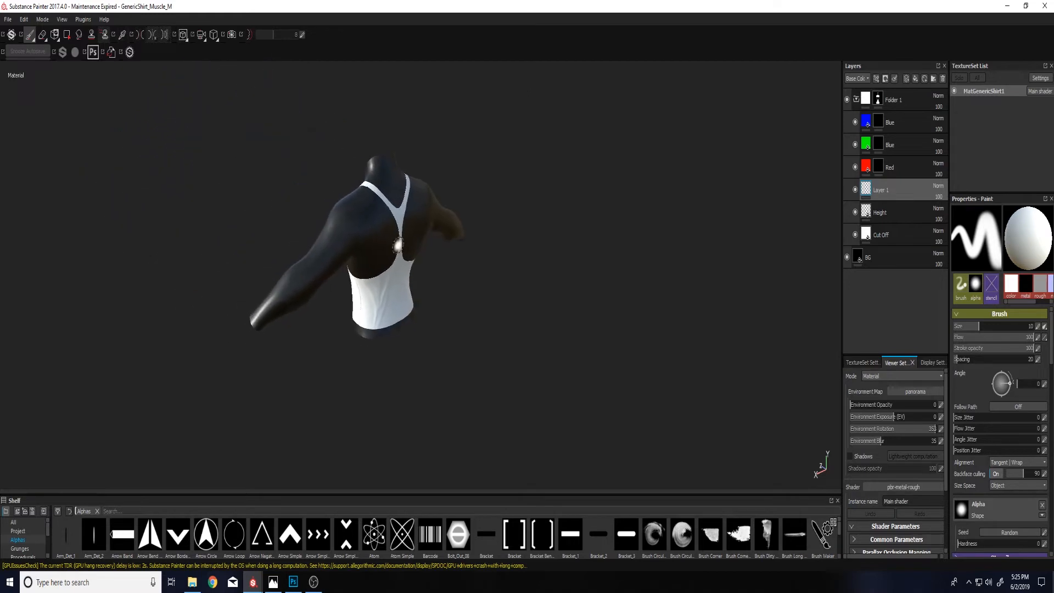
{"action": "scroll", "coordinate": [400, 244], "scroll_direction": "down", "scroll_amount": 2}
{"action": "scroll", "coordinate": [399, 246], "scroll_direction": "up", "scroll_amount": 7}
{"action": "left_click_drag", "start_coordinate": [395, 296], "coordinate": [378, 285], "text": "alt"}
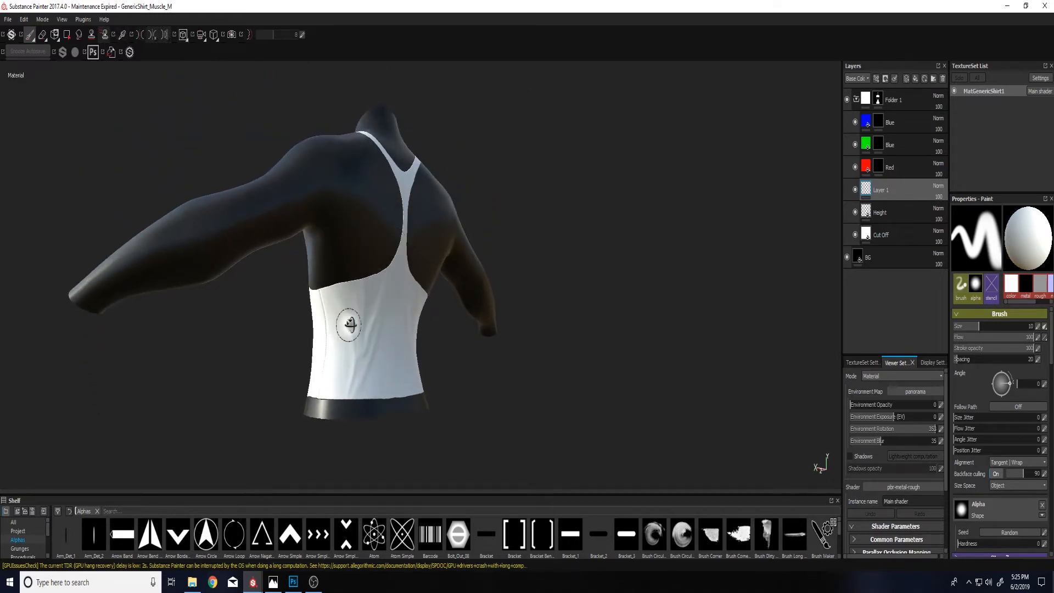
{"action": "mouse_move", "coordinate": [346, 322]}
{"action": "left_mouse_down", "text": "alt"}
{"action": "mouse_move", "coordinate": [292, 324]}
{"action": "mouse_move", "coordinate": [461, 337]}
{"action": "mouse_move", "coordinate": [405, 306]}
{"action": "mouse_move", "coordinate": [216, 260]}
{"action": "mouse_move", "coordinate": [412, 247]}
{"action": "mouse_move", "coordinate": [434, 307]}
{"action": "mouse_move", "coordinate": [426, 355]}
{"action": "mouse_move", "coordinate": [461, 306]}
{"action": "mouse_move", "coordinate": [436, 272]}
{"action": "mouse_move", "coordinate": [461, 277]}
{"action": "mouse_move", "coordinate": [398, 286]}
{"action": "left_mouse_up", "text": "alt"}
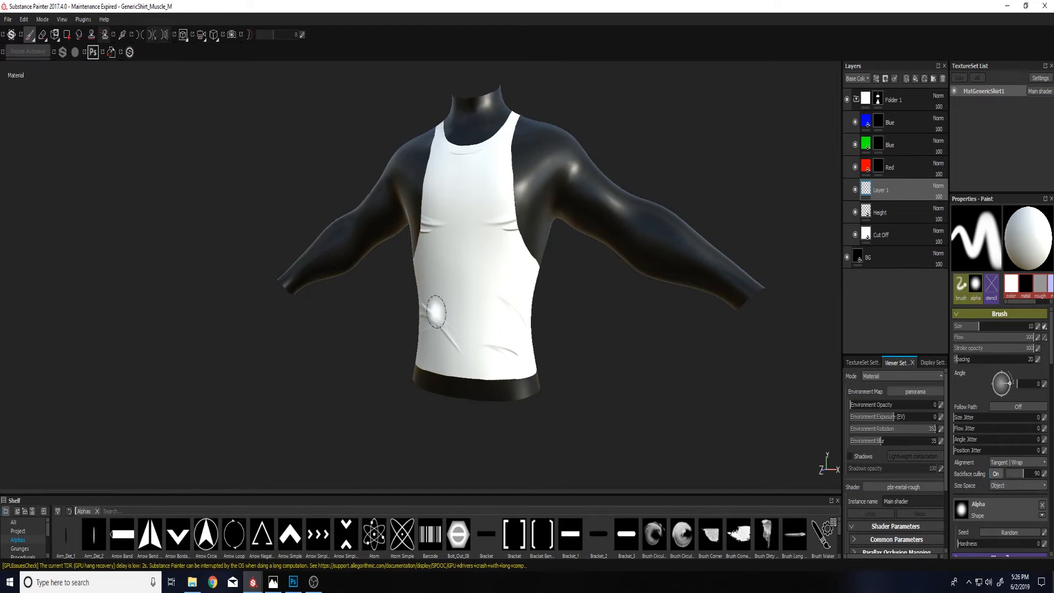
- Close the GenericShirt_Muscle_M project, and enlarge the 3D viewport of GenericShirt_Dress1_M
{"action": "mouse_move", "coordinate": [513, 270]}
{"action": "left_mouse_down", "text": "alt"}
{"action": "mouse_move", "coordinate": [486, 269]}
{"action": "mouse_move", "coordinate": [528, 271]}
{"action": "left_mouse_up", "text": "alt"}
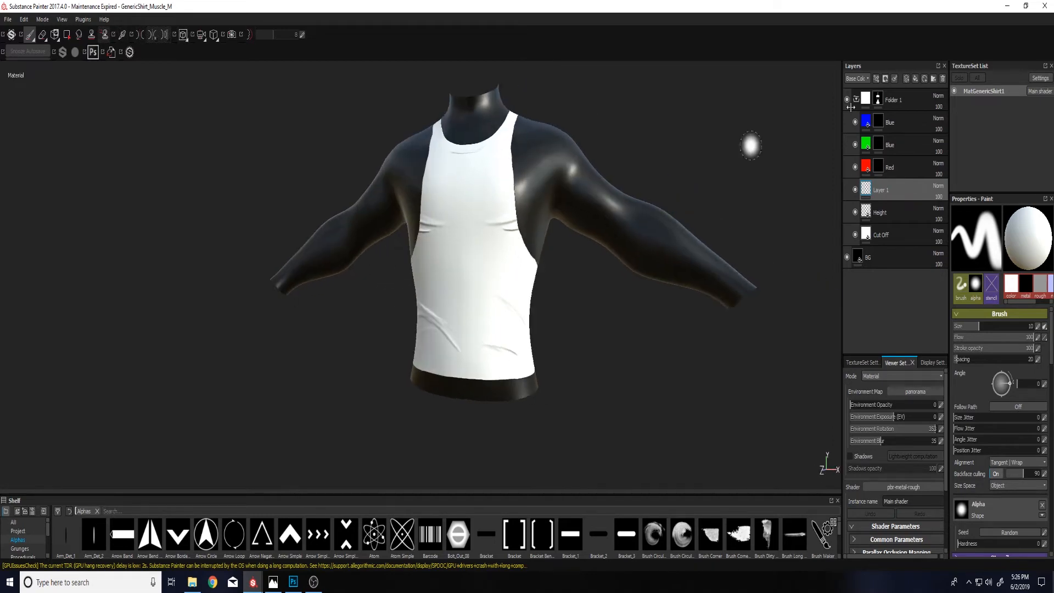
{"action": "left_click", "coordinate": [1048, 5]}
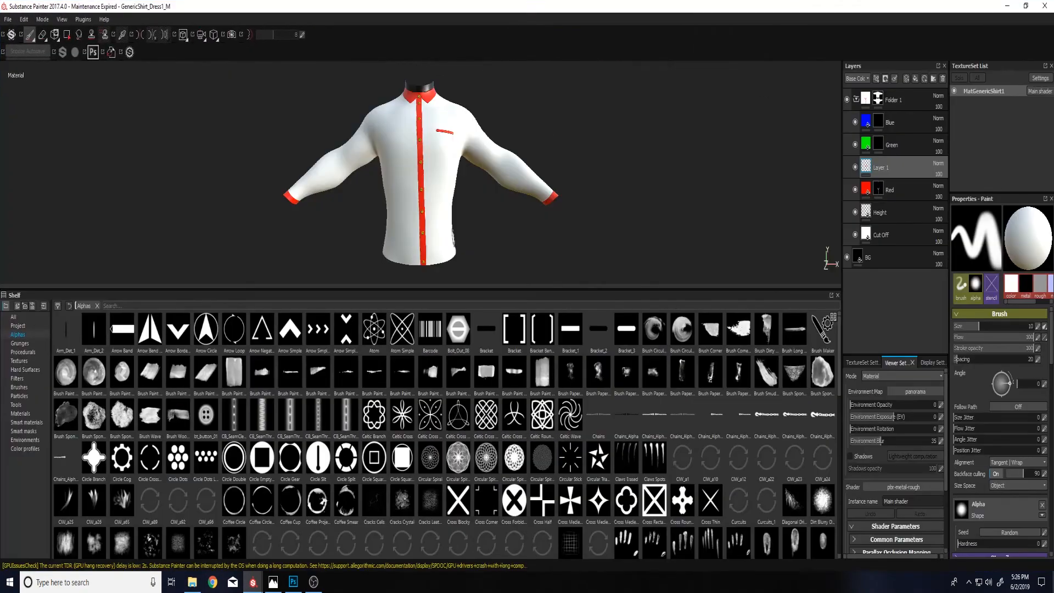
{"action": "mouse_move", "coordinate": [440, 290]}
{"action": "left_mouse_down"}
{"action": "mouse_move", "coordinate": [470, 493]}
{"action": "mouse_move", "coordinate": [477, 480]}
{"action": "left_mouse_up"}
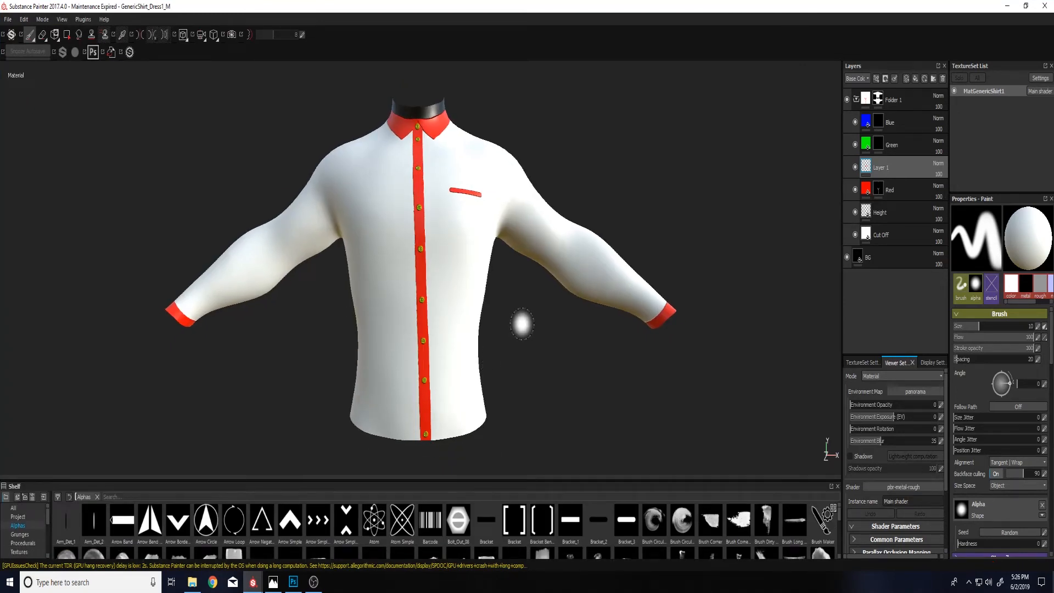
- Examine the male dress shirt's collar, button strip, chest pocket and cuffs from all sides, both close up and from afar
{"action": "left_click_drag", "start_coordinate": [522, 324], "coordinate": [424, 294], "text": "alt"}
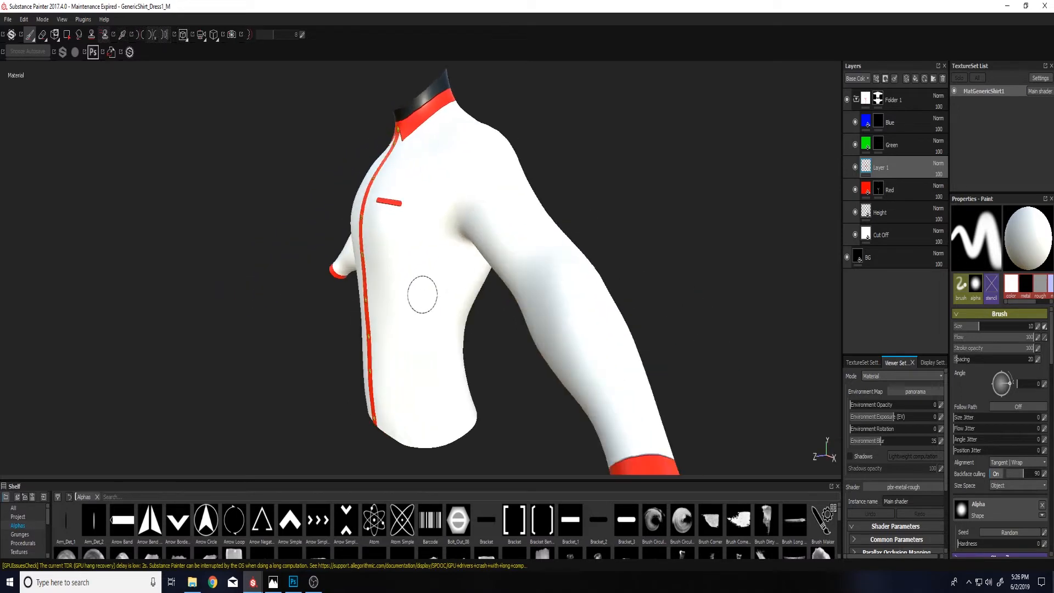
{"action": "left_click_drag", "start_coordinate": [566, 291], "coordinate": [464, 280], "text": "alt"}
{"action": "left_click_drag", "start_coordinate": [665, 269], "coordinate": [516, 278], "text": "alt"}
{"action": "left_click_drag", "start_coordinate": [708, 269], "coordinate": [599, 224], "text": "alt"}
{"action": "scroll", "coordinate": [511, 210], "scroll_direction": "down", "scroll_amount": 4}
{"action": "left_click_drag", "start_coordinate": [391, 213], "coordinate": [467, 209], "text": "alt"}
{"action": "middle_click_drag", "start_coordinate": [332, 203], "coordinate": [485, 236], "text": "alt"}
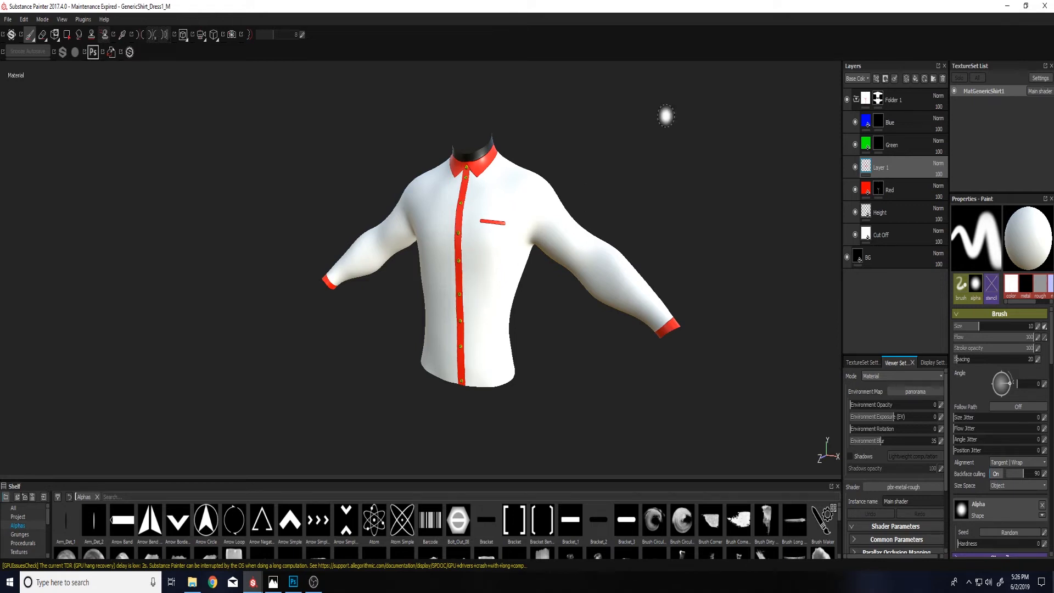
- Close the GenericShirt_Dress1_M project, and maximize Male_TCPD_Shirt with a larger 3D viewport
{"action": "left_click", "coordinate": [1046, 5]}
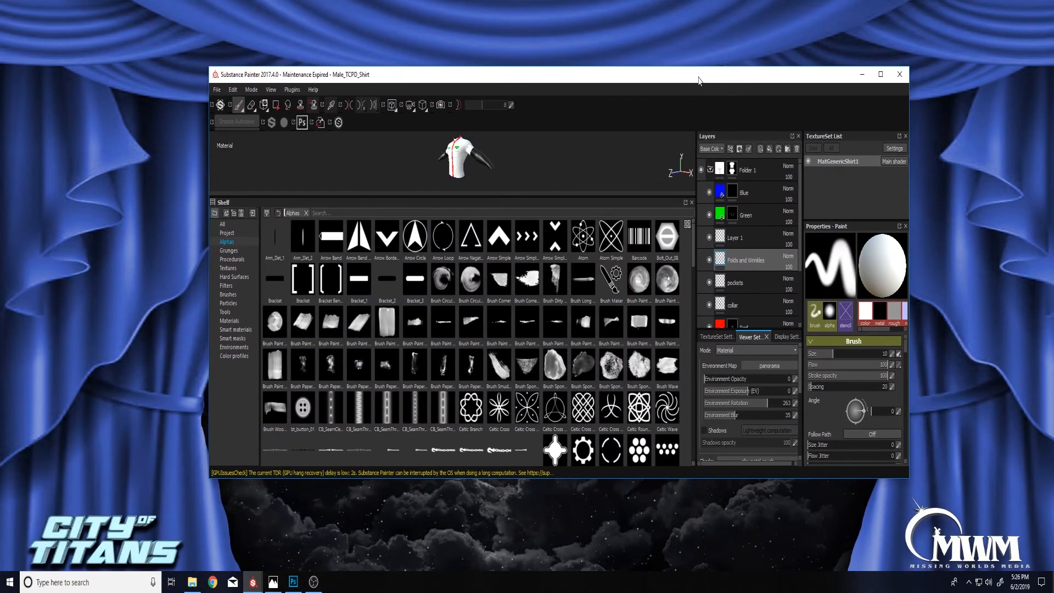
{"action": "double_click", "coordinate": [699, 80]}
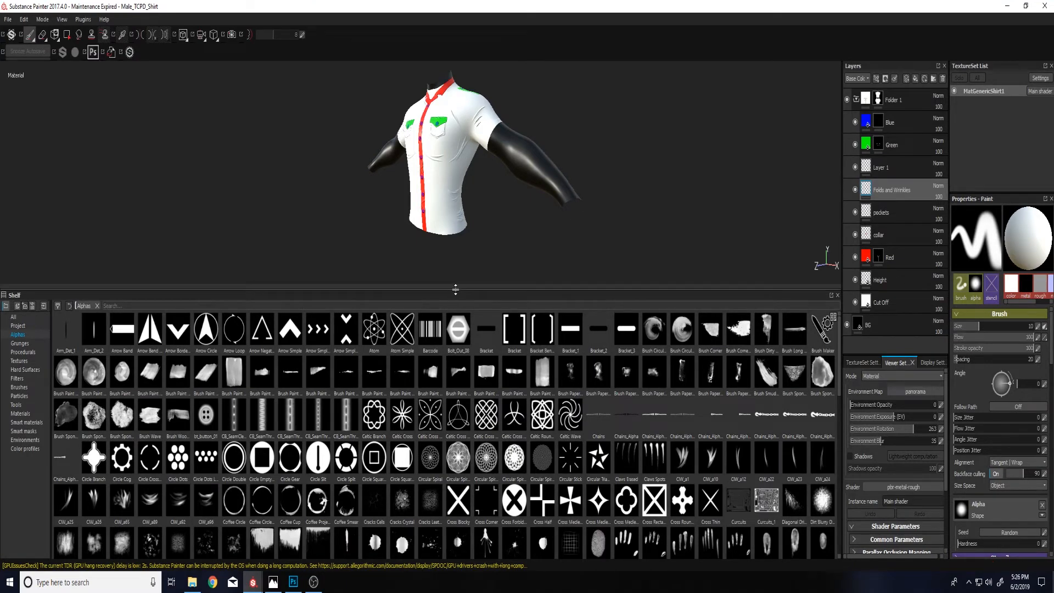
{"action": "left_click_drag", "start_coordinate": [455, 292], "coordinate": [482, 486]}
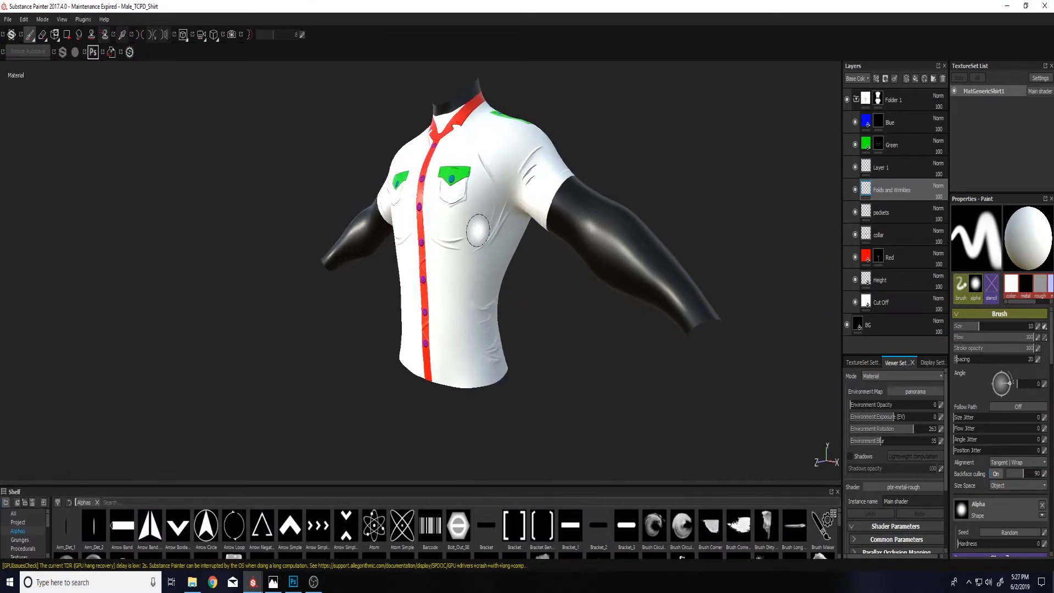
- Examine the TCPD shirt's pockets, collar, shoulder straps, folds and wrinkles from the front, back and above
{"action": "mouse_move", "coordinate": [478, 234]}
{"action": "left_mouse_down", "text": "alt"}
{"action": "mouse_move", "coordinate": [583, 236]}
{"action": "mouse_move", "coordinate": [491, 240]}
{"action": "mouse_move", "coordinate": [475, 314]}
{"action": "mouse_move", "coordinate": [466, 226]}
{"action": "mouse_move", "coordinate": [412, 234]}
{"action": "mouse_move", "coordinate": [604, 208]}
{"action": "mouse_move", "coordinate": [588, 200]}
{"action": "mouse_move", "coordinate": [720, 199]}
{"action": "mouse_move", "coordinate": [477, 176]}
{"action": "mouse_move", "coordinate": [459, 214]}
{"action": "mouse_move", "coordinate": [595, 227]}
{"action": "mouse_move", "coordinate": [346, 199]}
{"action": "mouse_move", "coordinate": [525, 202]}
{"action": "left_mouse_up", "text": "alt"}
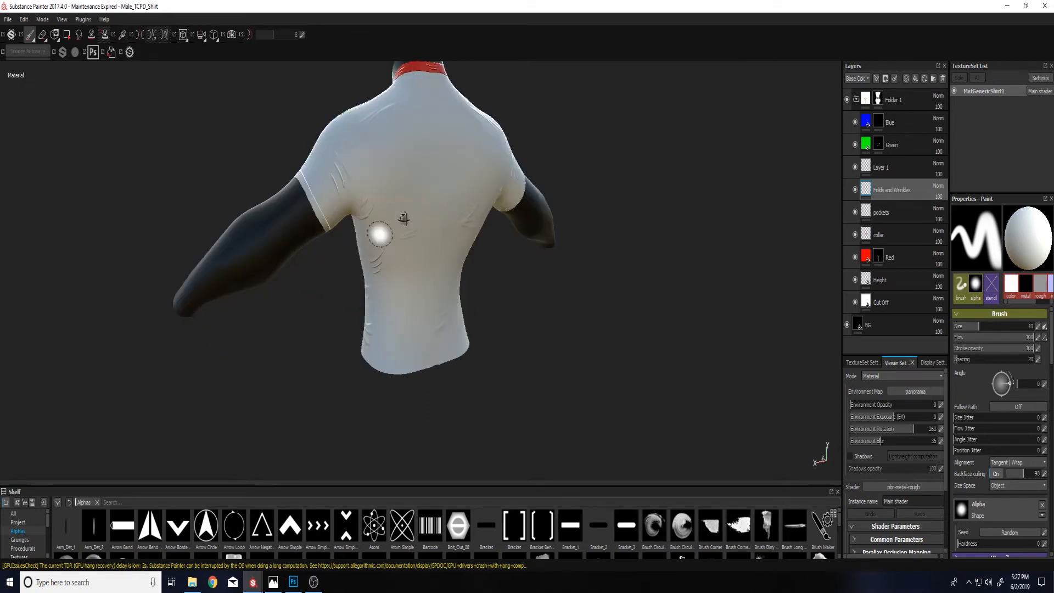
{"action": "left_click_drag", "start_coordinate": [403, 218], "coordinate": [546, 188], "text": "alt"}
{"action": "left_click_drag", "start_coordinate": [307, 219], "coordinate": [466, 228], "text": "alt"}
{"action": "mouse_move", "coordinate": [207, 205]}
{"action": "left_mouse_down", "text": "alt"}
{"action": "mouse_move", "coordinate": [460, 216]}
{"action": "mouse_move", "coordinate": [440, 226]}
{"action": "mouse_move", "coordinate": [443, 112]}
{"action": "left_mouse_up", "text": "alt"}
{"action": "mouse_move", "coordinate": [444, 120]}
{"action": "middle_mouse_down", "text": "alt"}
{"action": "mouse_move", "coordinate": [449, 216]}
{"action": "mouse_move", "coordinate": [438, 221]}
{"action": "middle_mouse_up", "text": "alt"}
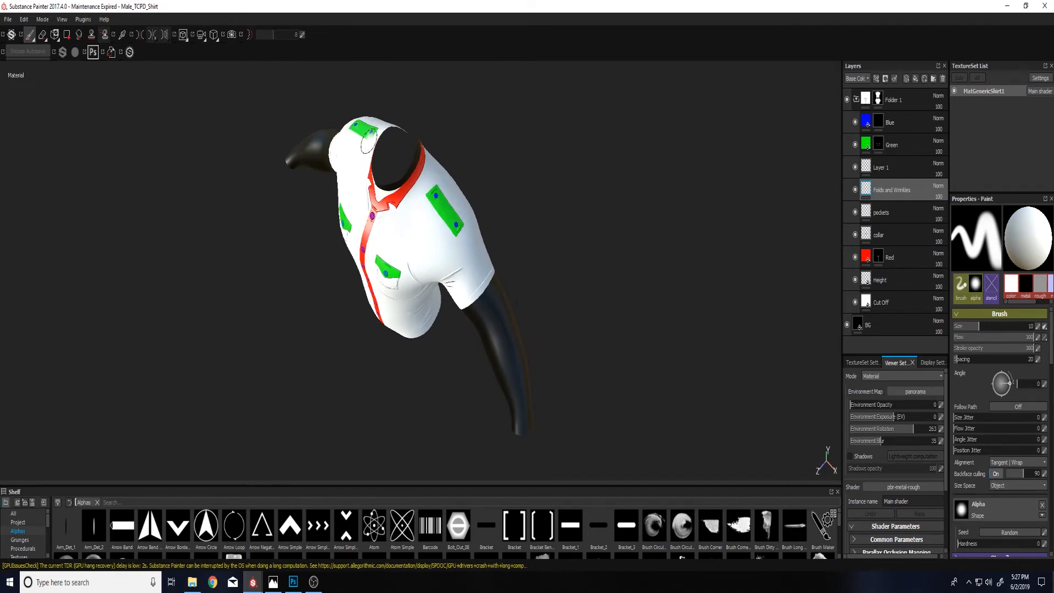
{"action": "key", "text": "f"}
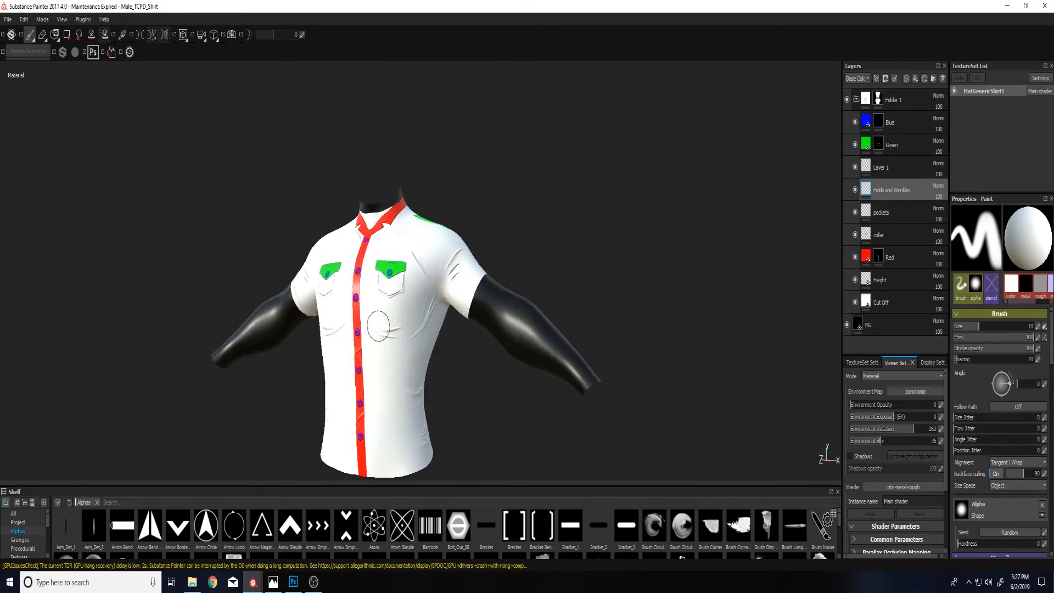
{"action": "middle_click_drag", "start_coordinate": [379, 326], "coordinate": [459, 243], "text": "alt"}
{"action": "mouse_move", "coordinate": [462, 251]}
{"action": "left_mouse_down", "text": "alt"}
{"action": "mouse_move", "coordinate": [450, 274]}
{"action": "mouse_move", "coordinate": [491, 253]}
{"action": "mouse_move", "coordinate": [444, 250]}
{"action": "mouse_move", "coordinate": [455, 248]}
{"action": "left_mouse_up", "text": "alt"}
{"action": "middle_click_drag", "start_coordinate": [534, 213], "coordinate": [446, 241], "text": "alt"}
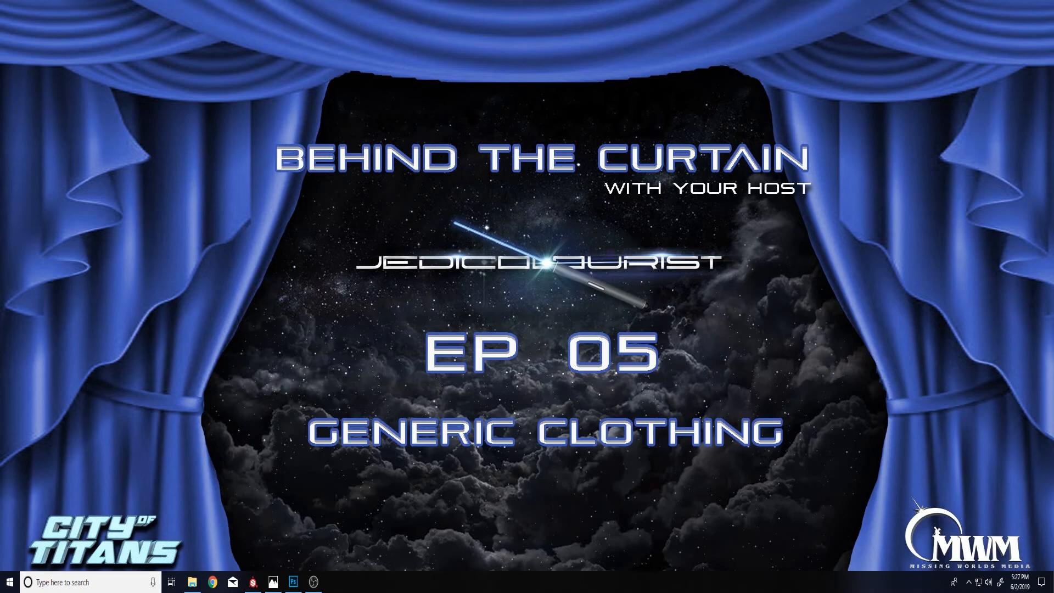
- Switch from the desktop back to Substance Painter
{"action": "left_click", "coordinate": [253, 581]}
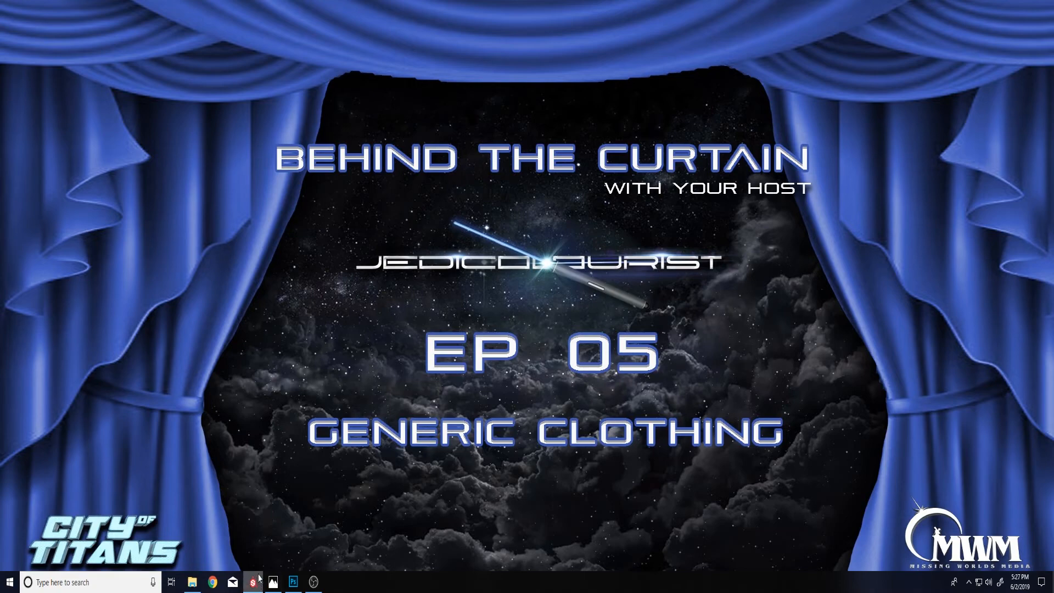